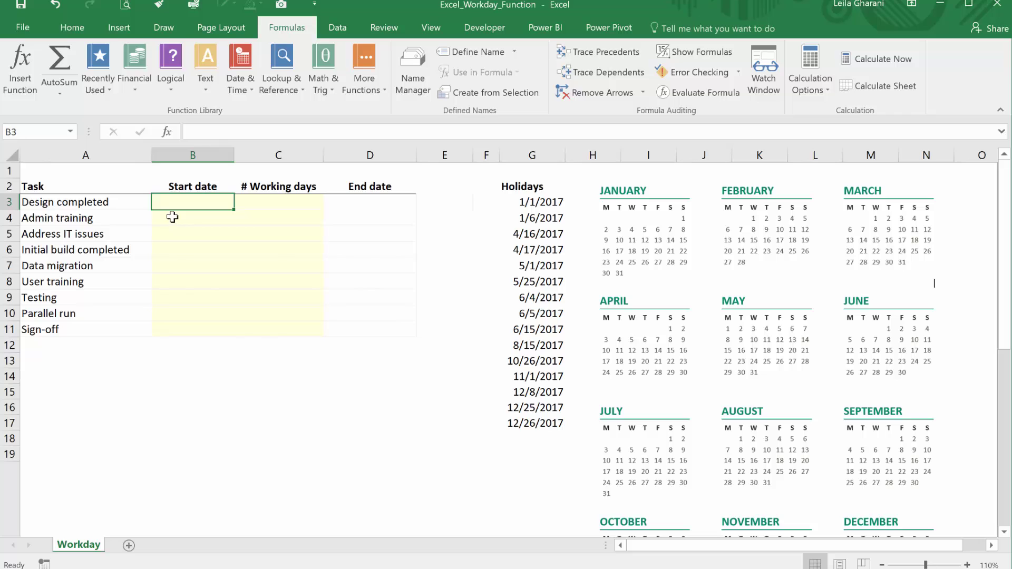
Step: Enter start date 1/2/2017 in B3 and 8 working days in C3 for Design completed
text(1)
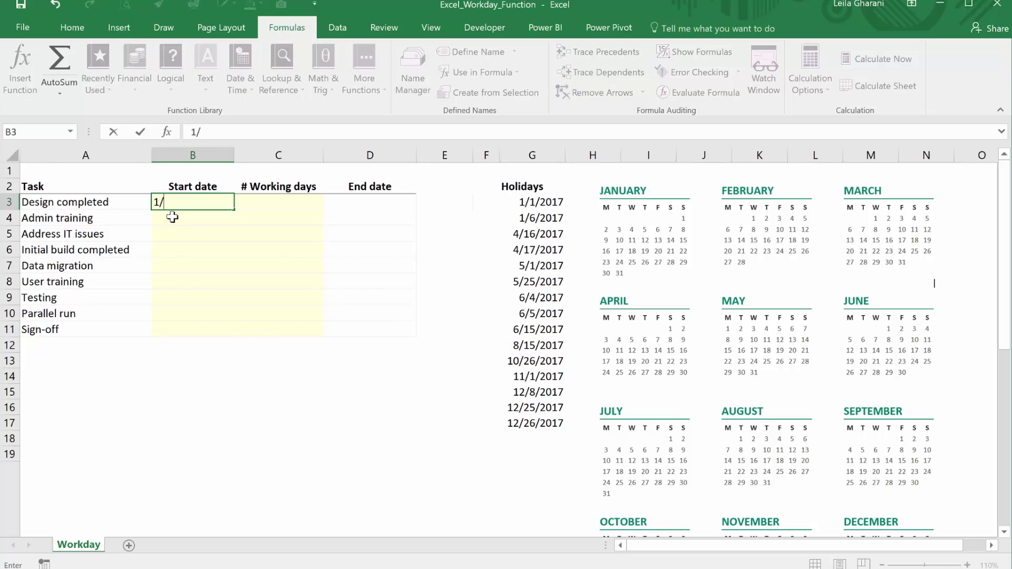
text(/2/2017)
key(ctrl+Return)
click(261, 201)
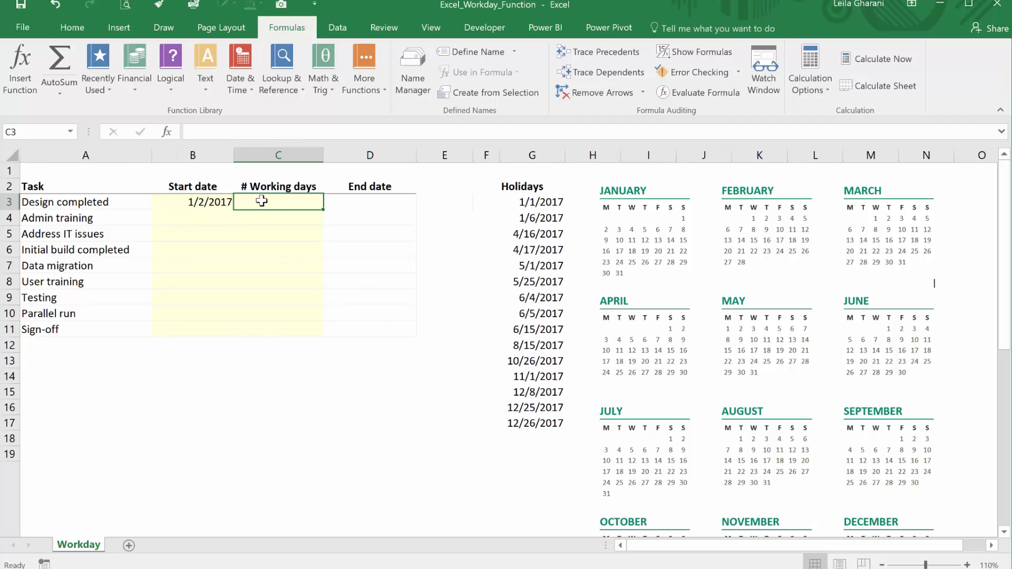
text(8)
key(ctrl+Return)
click(369, 198)
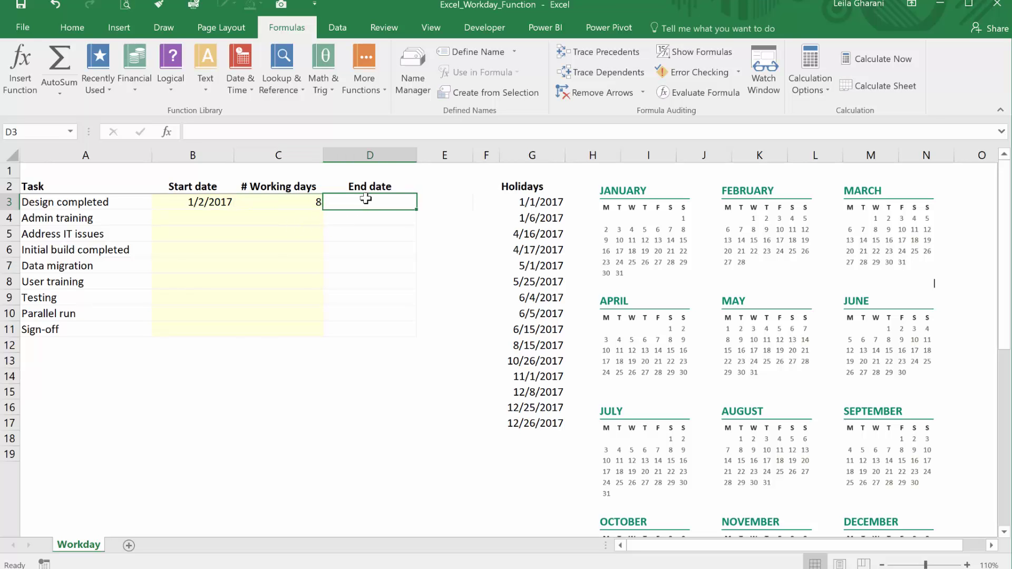
Step: Enter =WORKDAY(B3,C3,$G$3:$G$17) in D3, giving an end date of 1/13/2017
text(=)
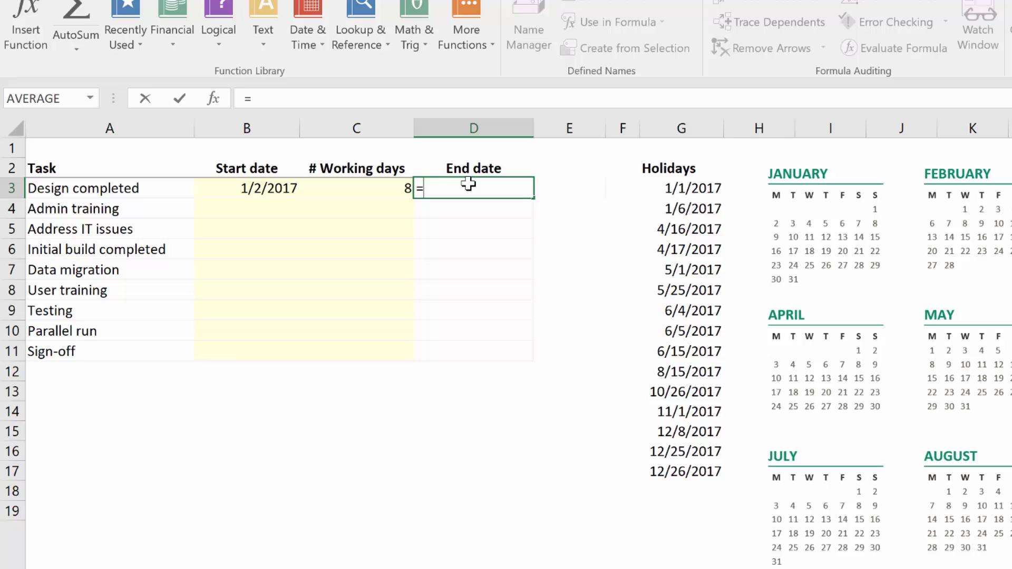
text(work)
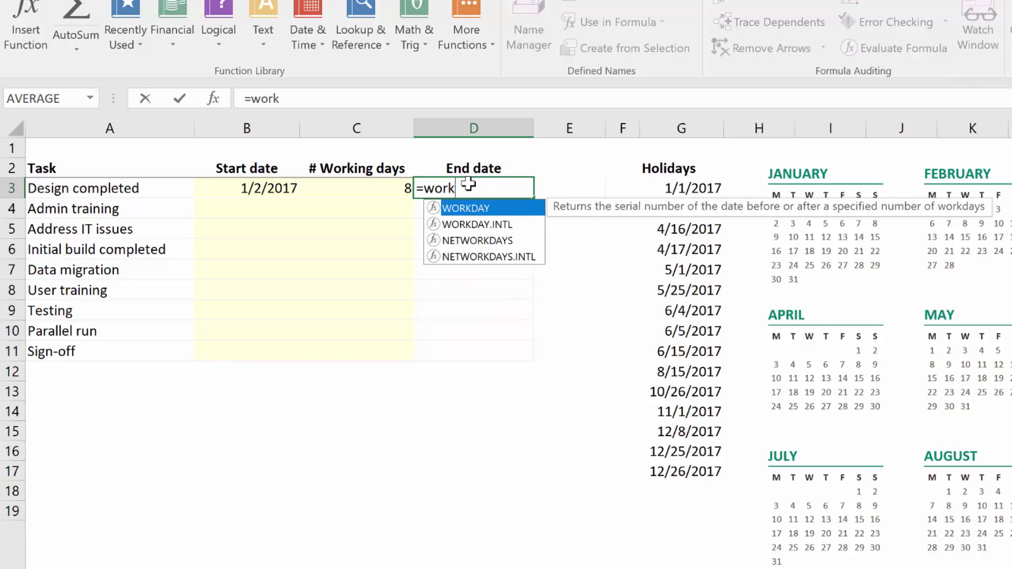
text(day()
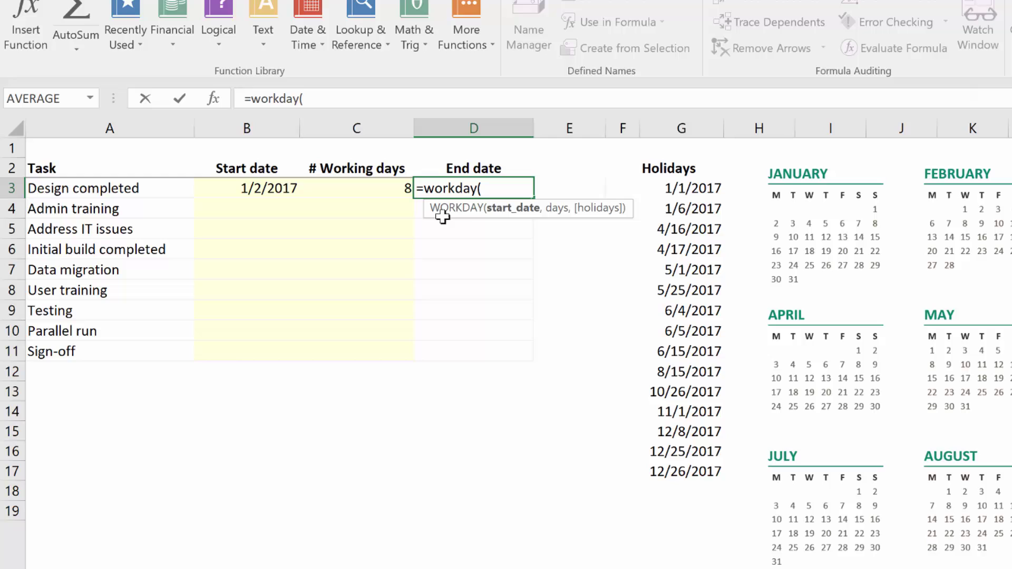
click(269, 191)
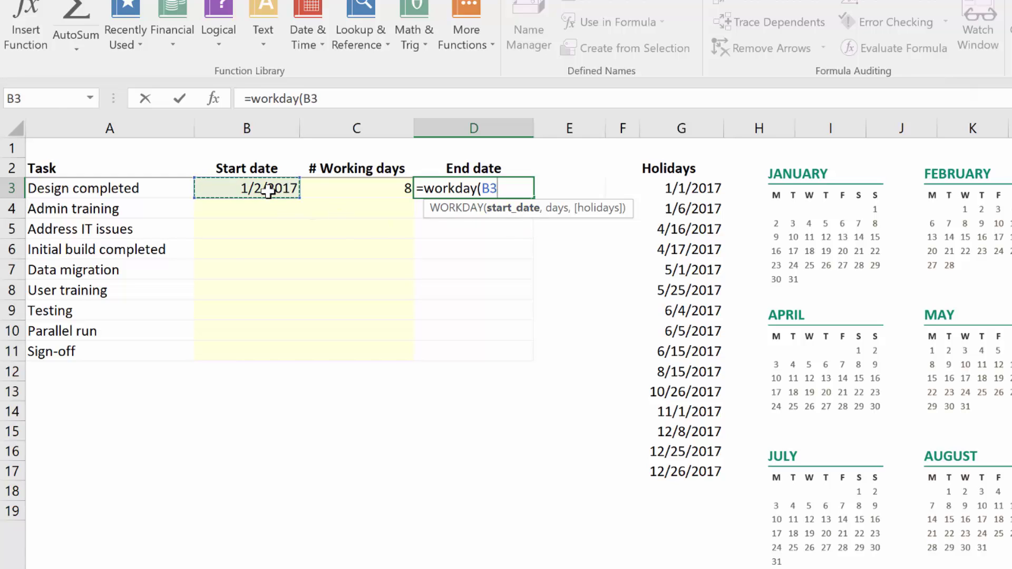
text(,)
click(353, 185)
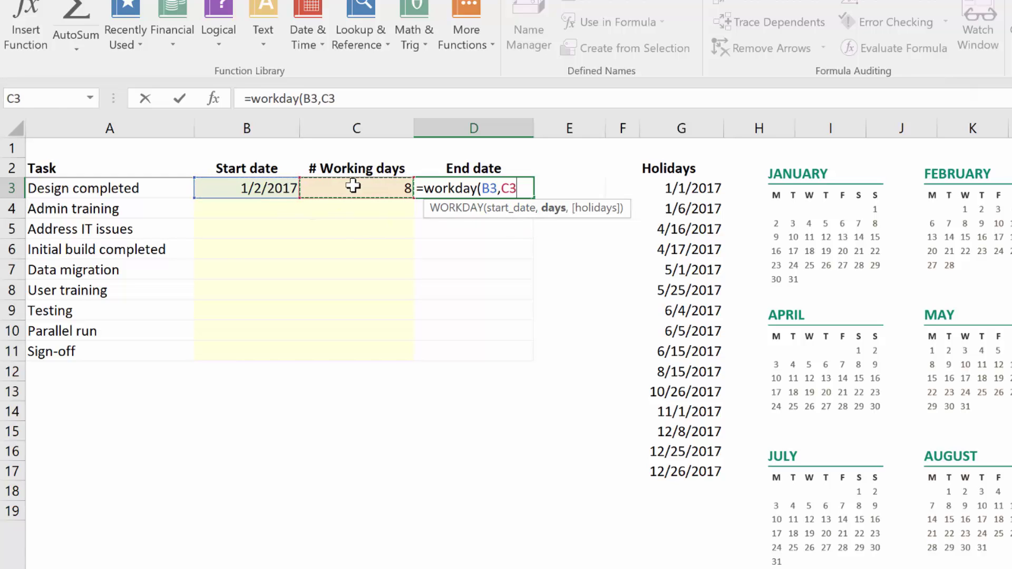
text(,)
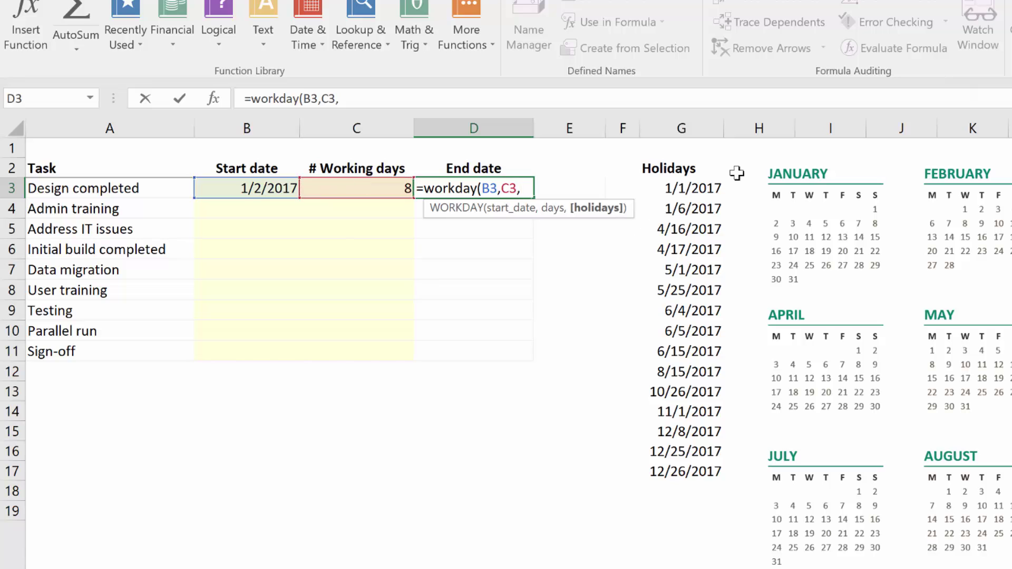
drag(692, 195, 676, 469)
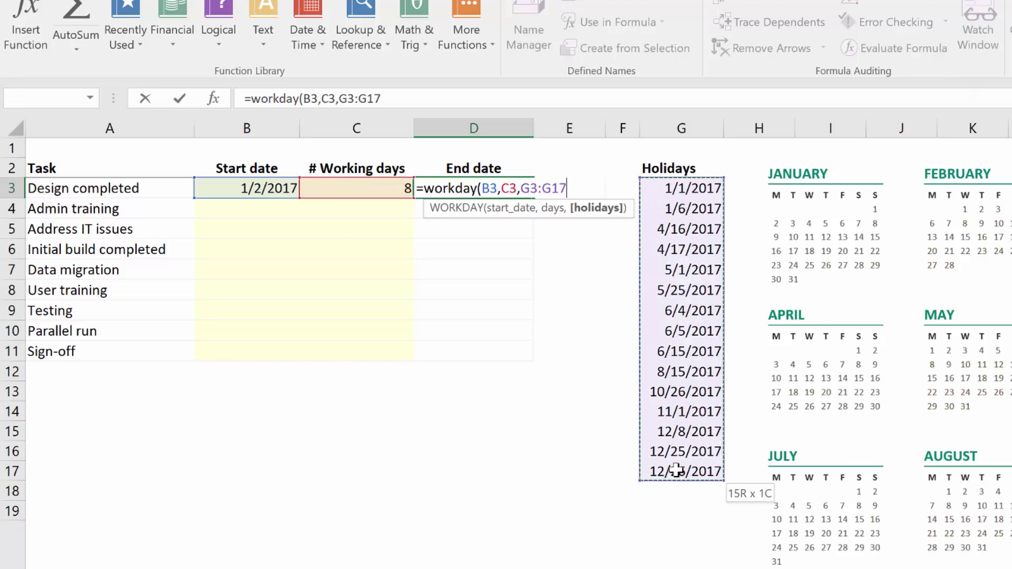
key(F4)
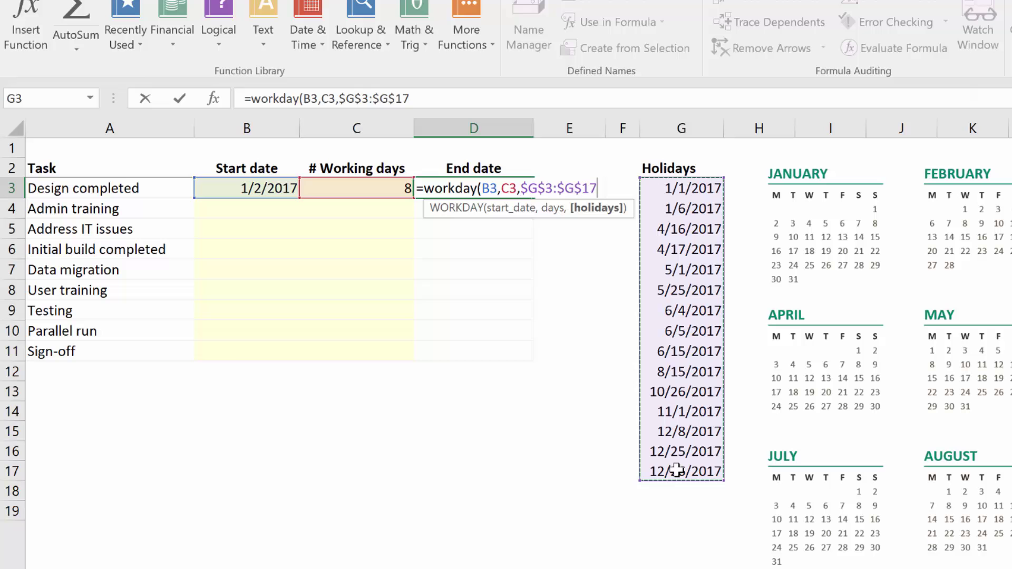
text())
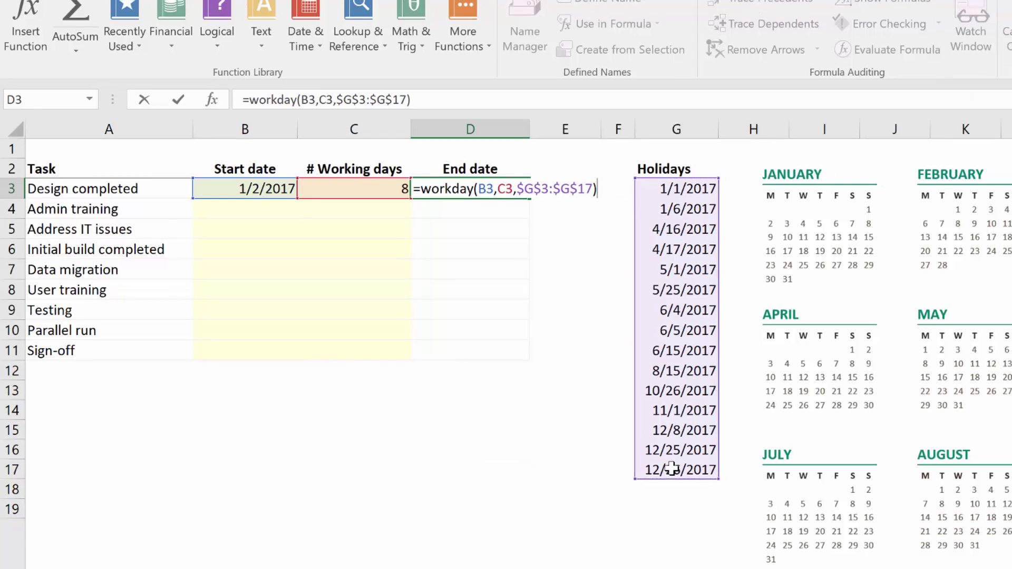
key(ctrl+Return)
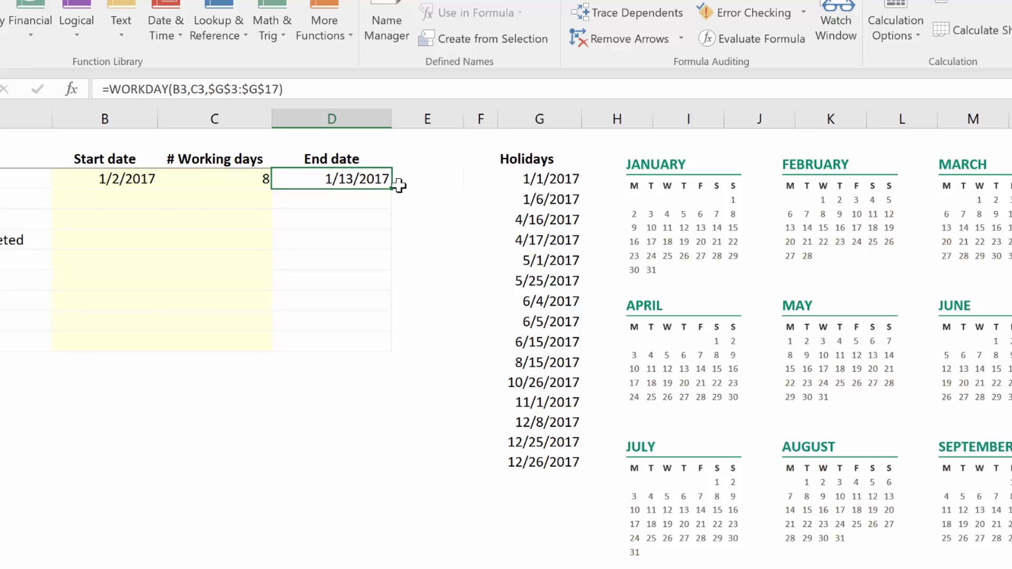
click(149, 181)
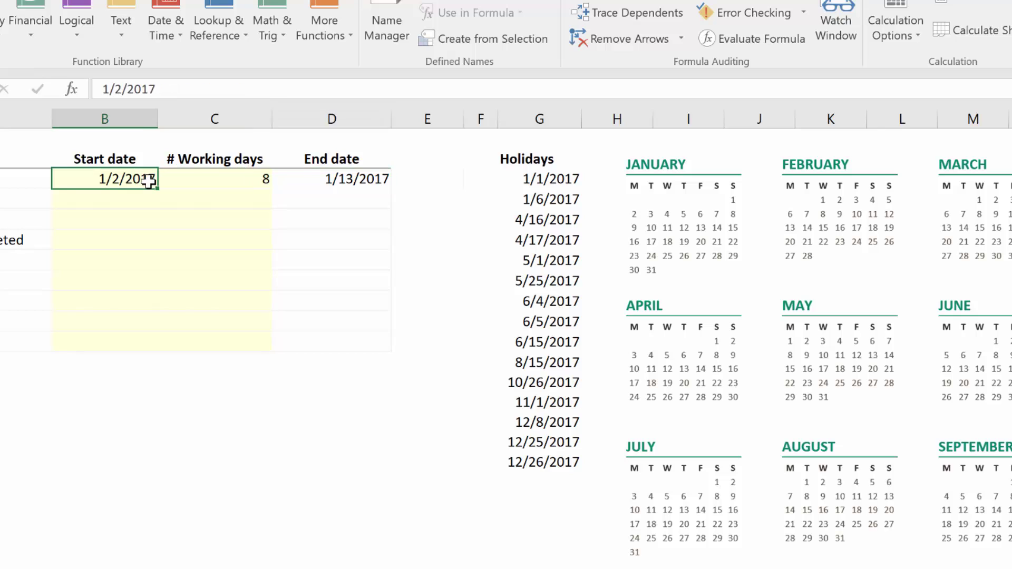
click(238, 187)
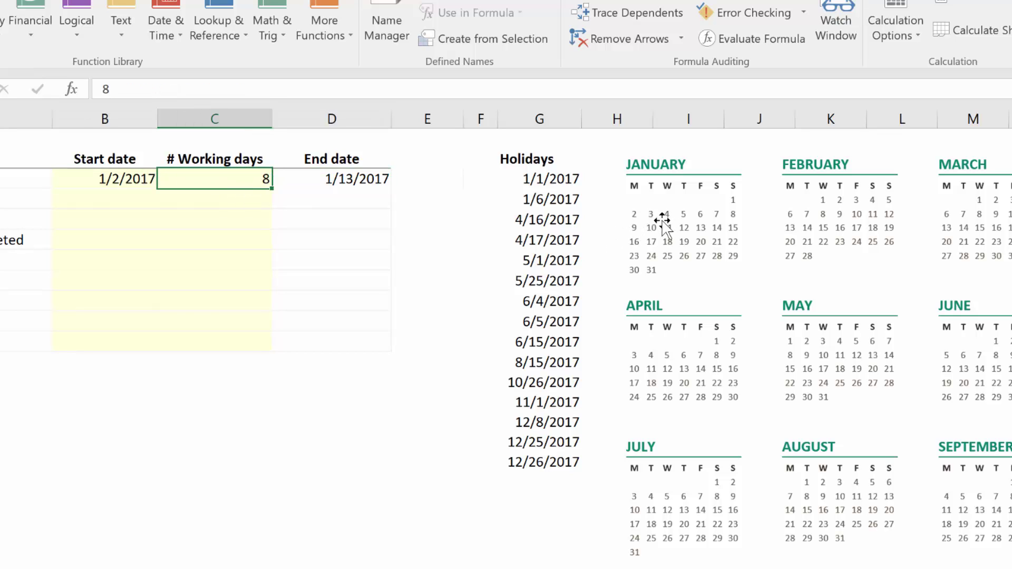
click(333, 187)
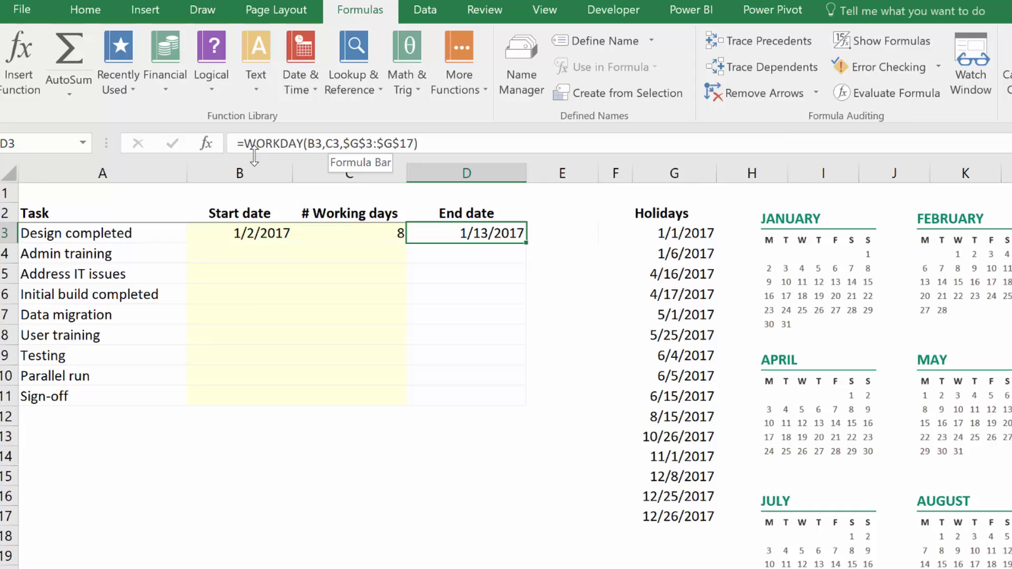
Step: Start a WORKDAY.INTL formula in E3 using start date B3 and working days C3
click(553, 232)
text(=)
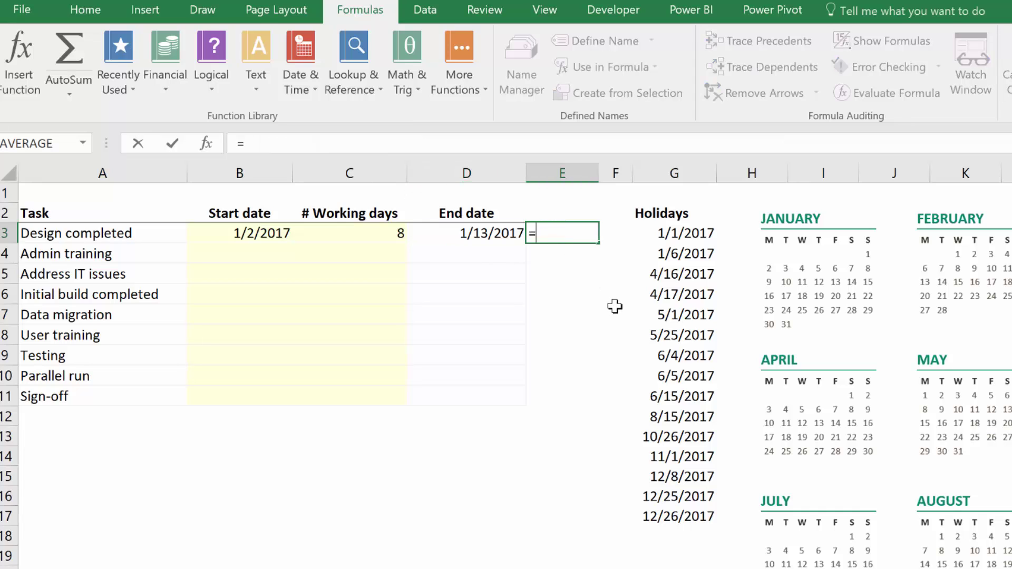
text(workday)
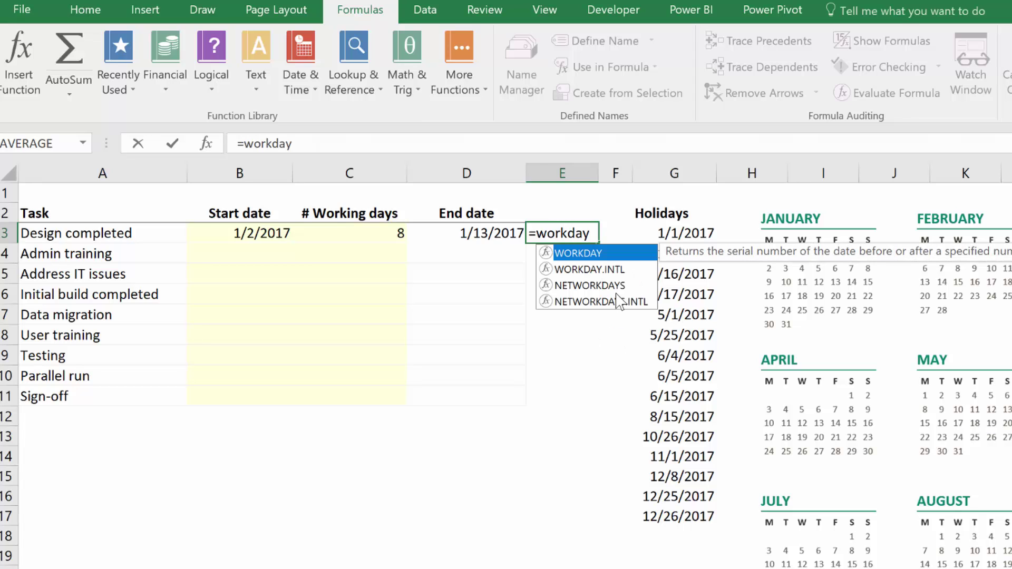
double_click(618, 271)
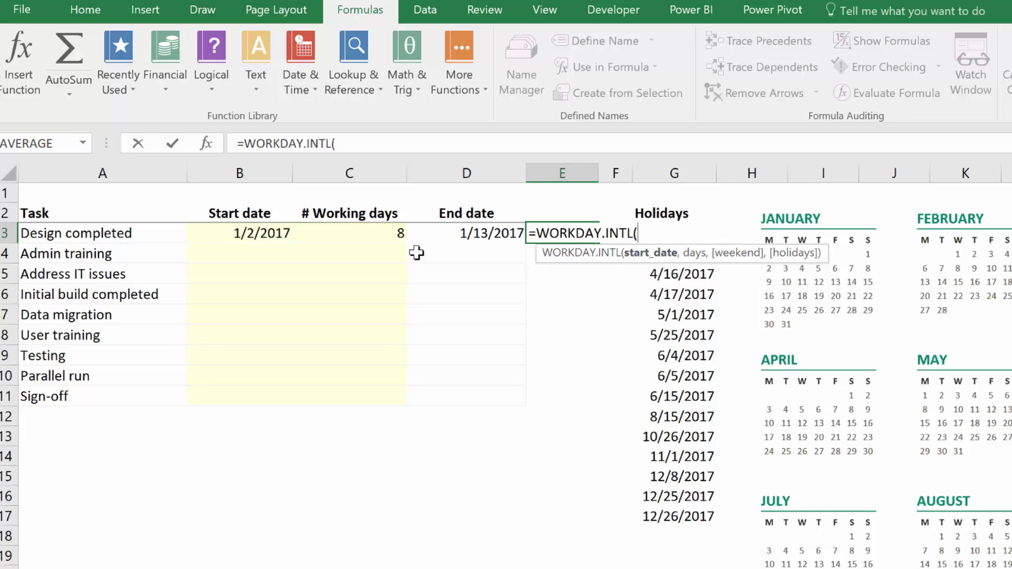
click(276, 233)
text(,)
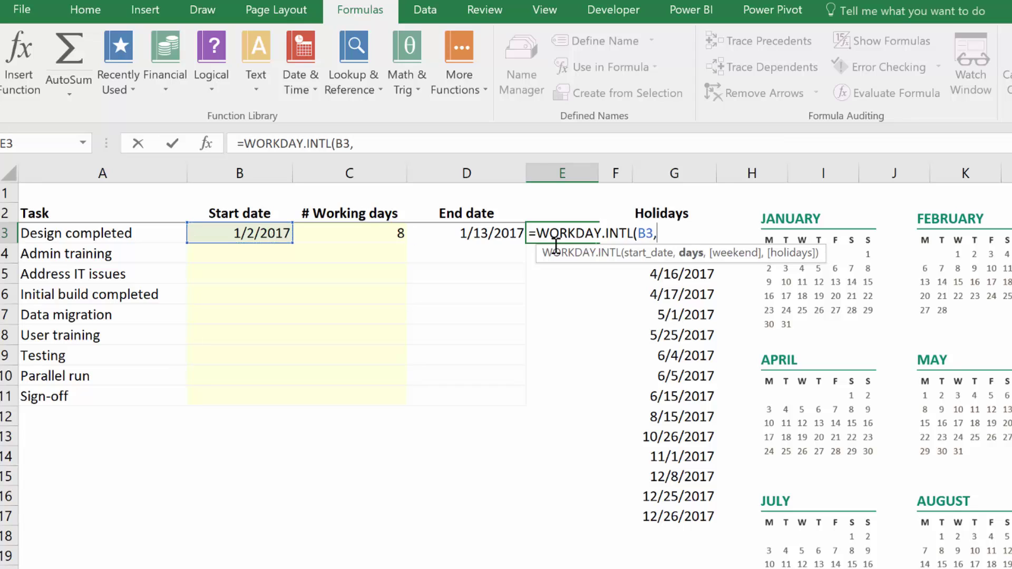
click(376, 234)
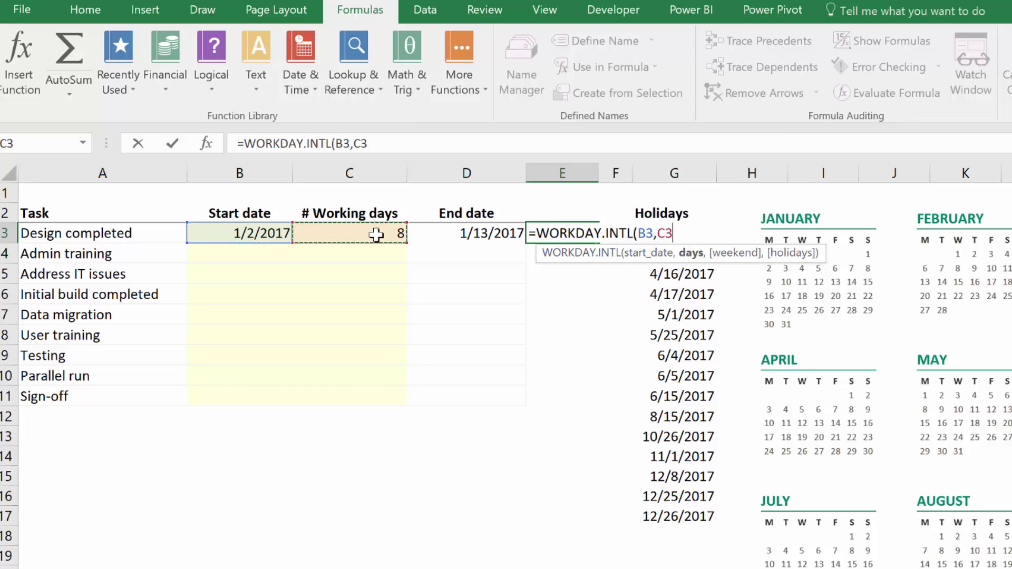
text(,)
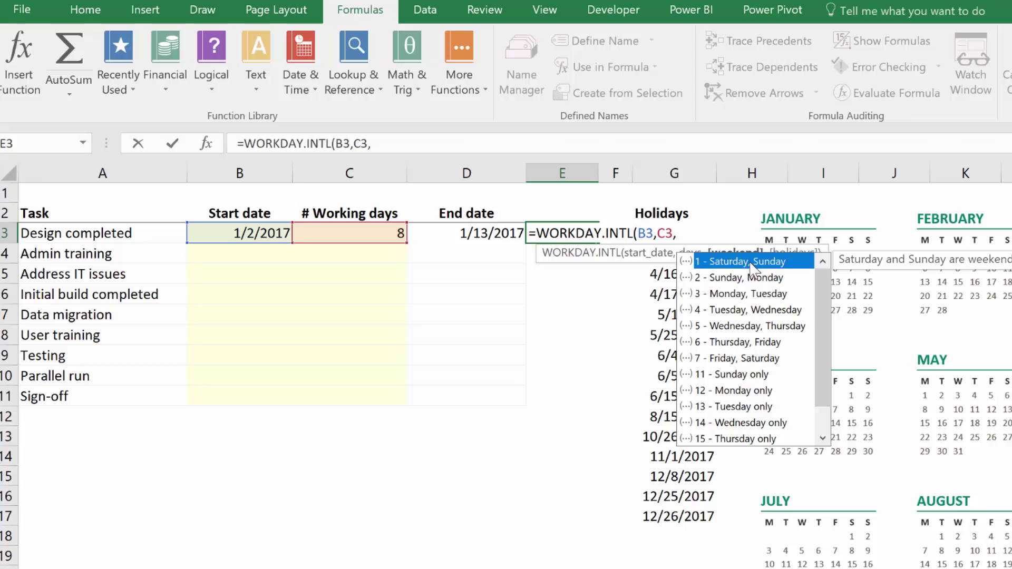
Step: Add weekend code 6 and the G3:G17 holidays range to the WORKDAY.INTL formula
double_click(729, 342)
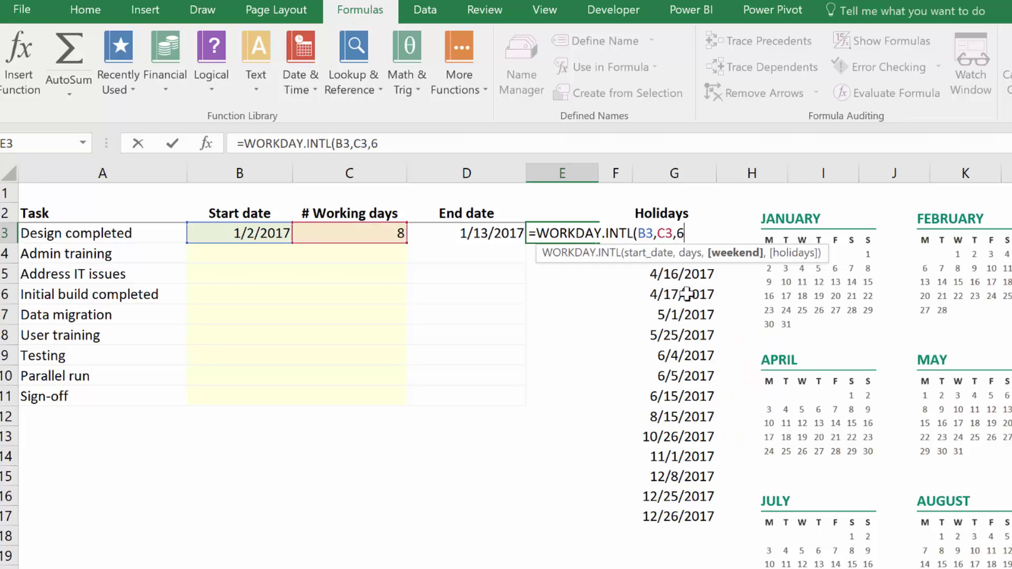
text(,)
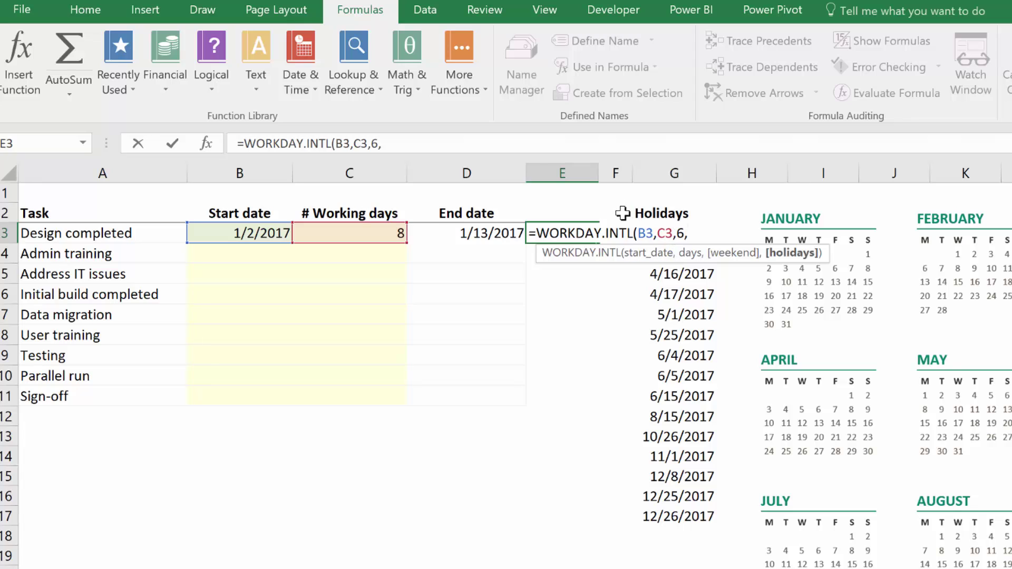
click(647, 211)
key(Down)
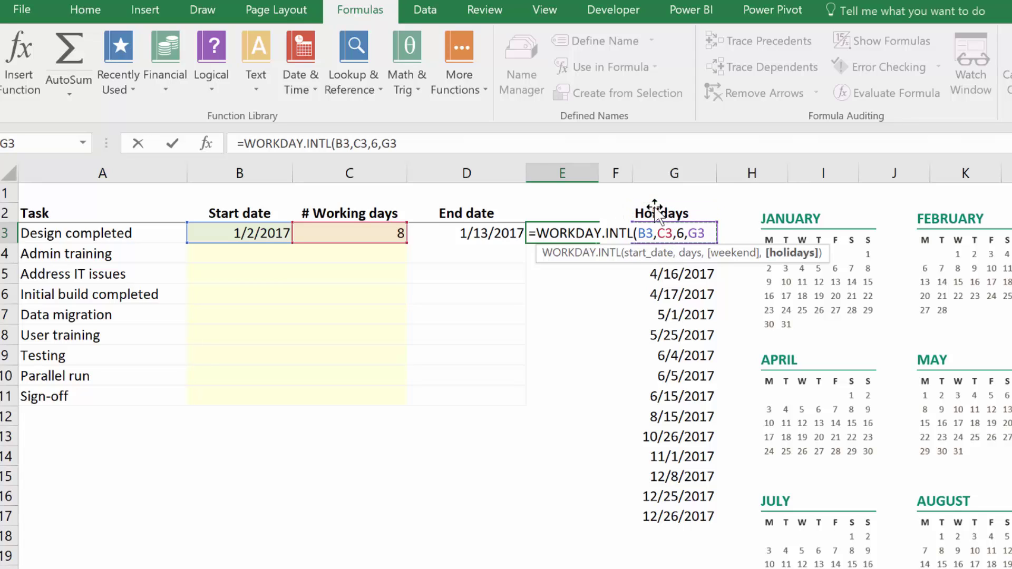
key(ctrl+shift+Down)
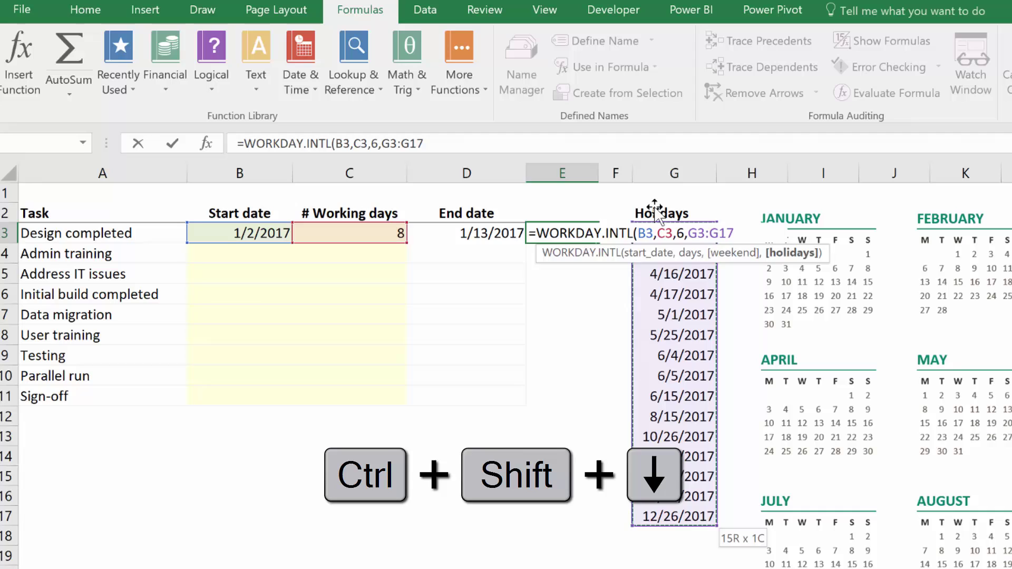
Step: Commit =WORKDAY.INTL(B3,C3,6,G3:G17) in E3, then delete it, keeping D3's 1/13/2017
text())
key(ctrl+Return)
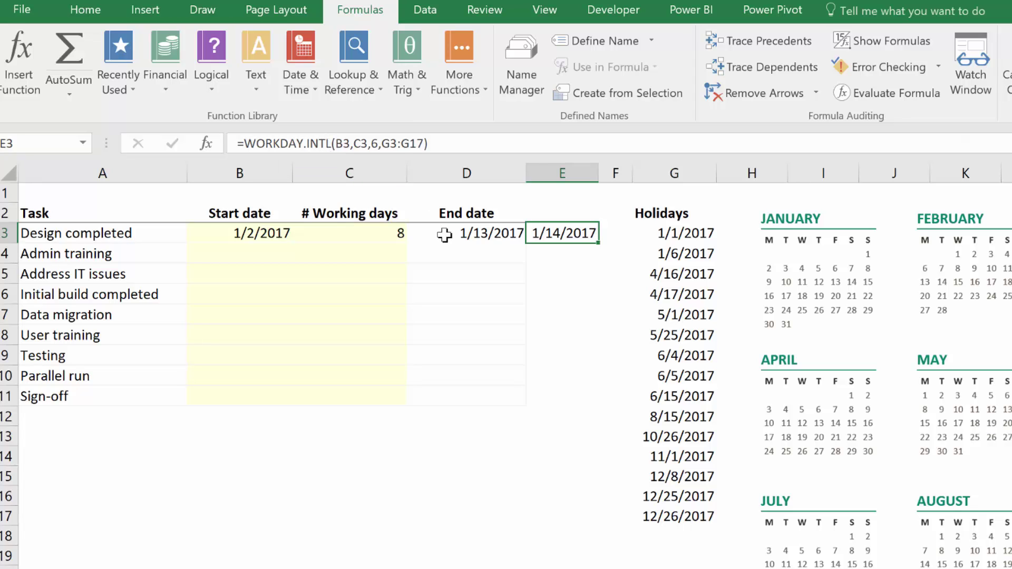
key(Delete)
Step: Change D3's formula to =IF(B3="","",WORKDAY(B3,C3,$G$3:$G$17))
click(479, 231)
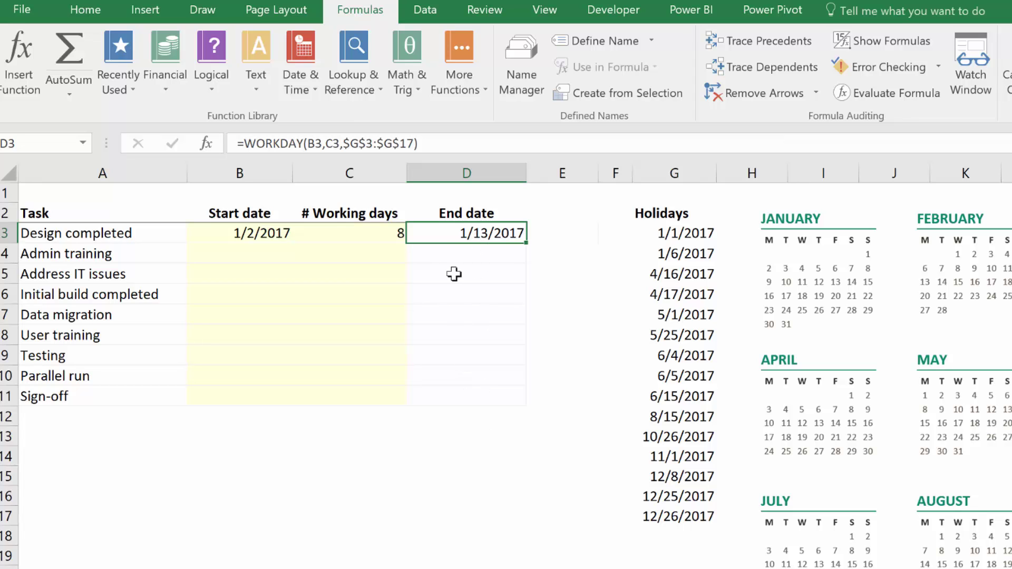
click(241, 144)
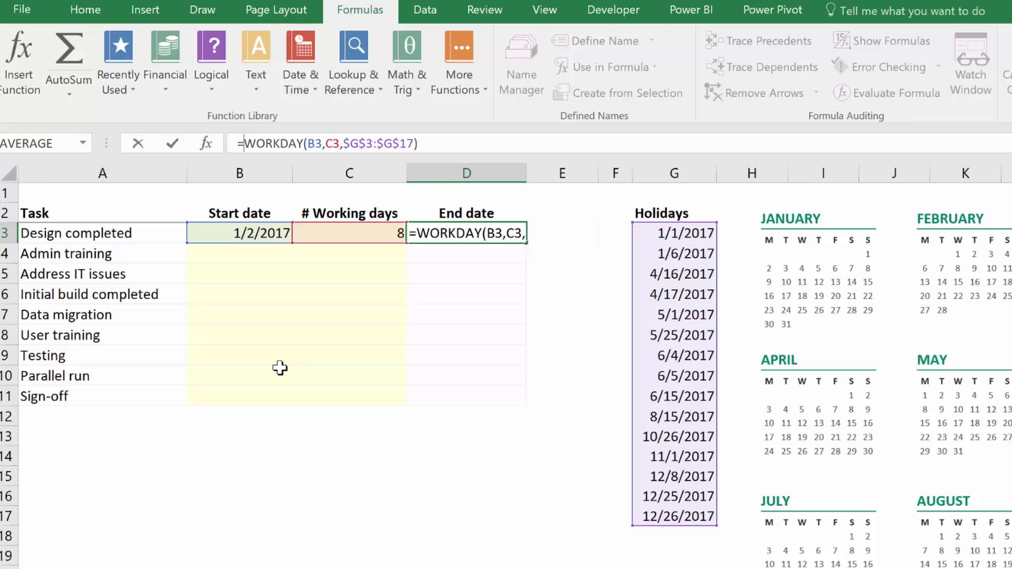
text(if()
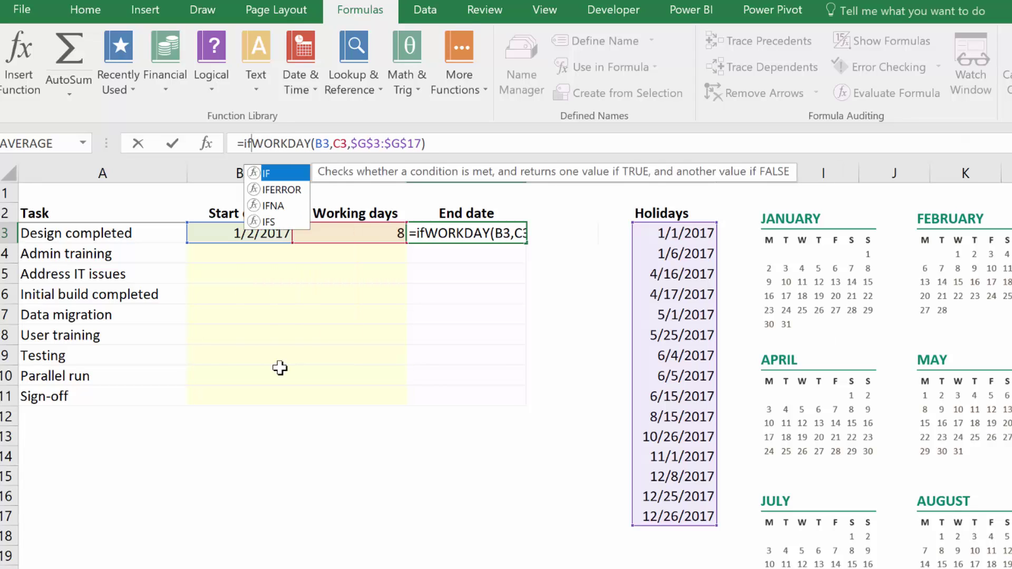
click(261, 232)
text(="","")
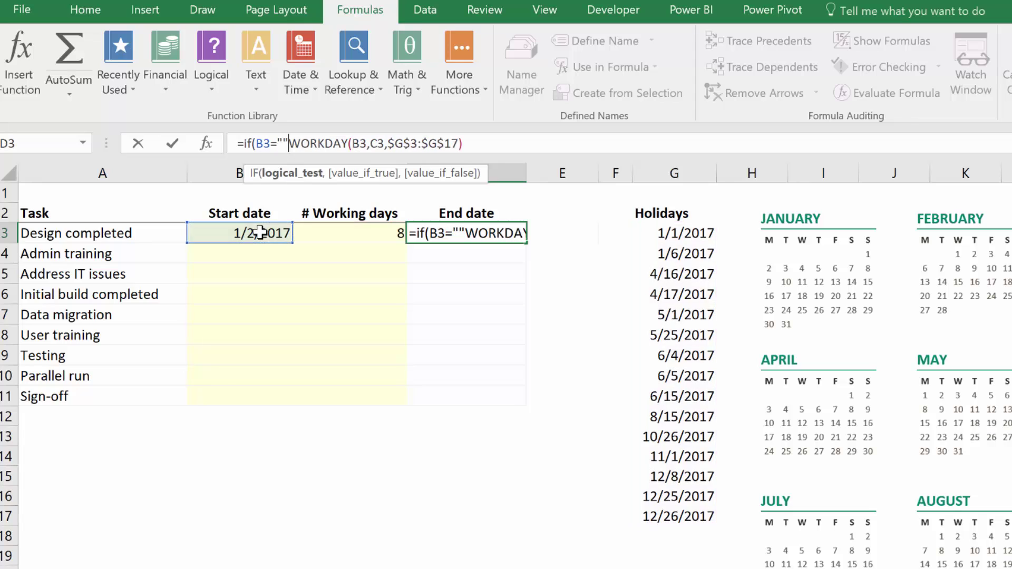
text(,)
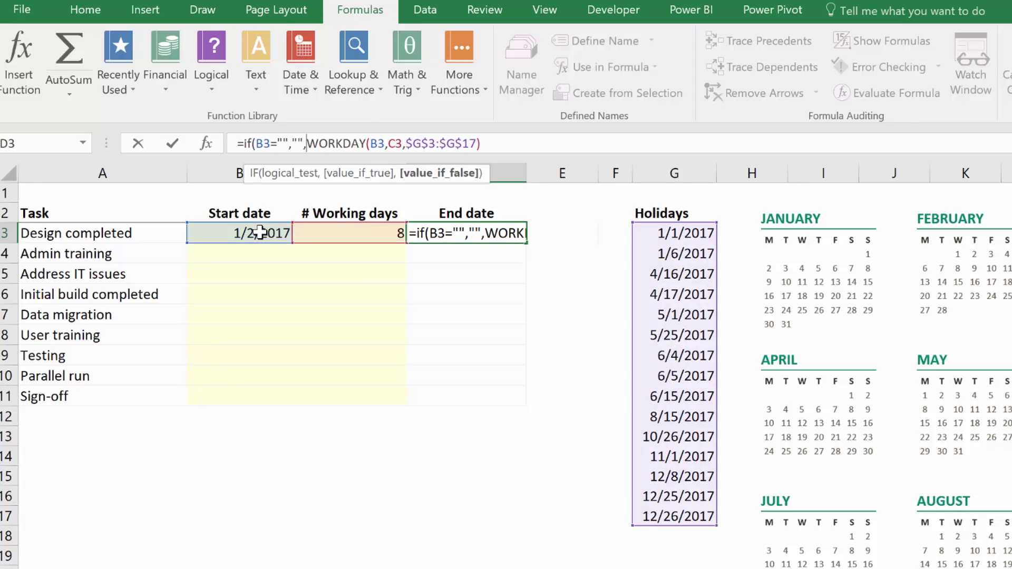
click(557, 145)
text())
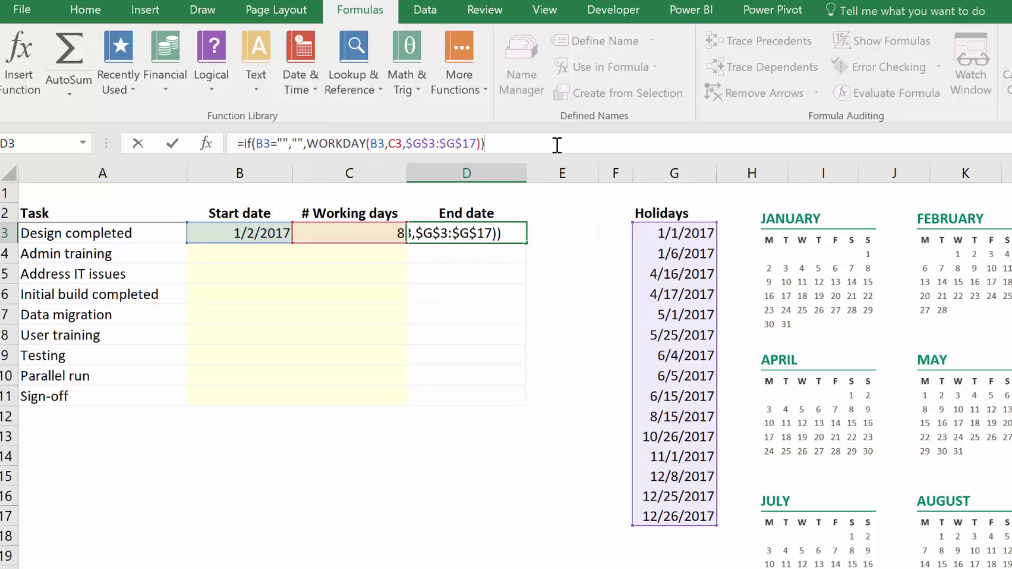
key(ctrl+Return)
Step: Fill the IF-wrapped End date formula into D3:D11 and check D4 and D7
drag(501, 232, 494, 395)
key(F2)
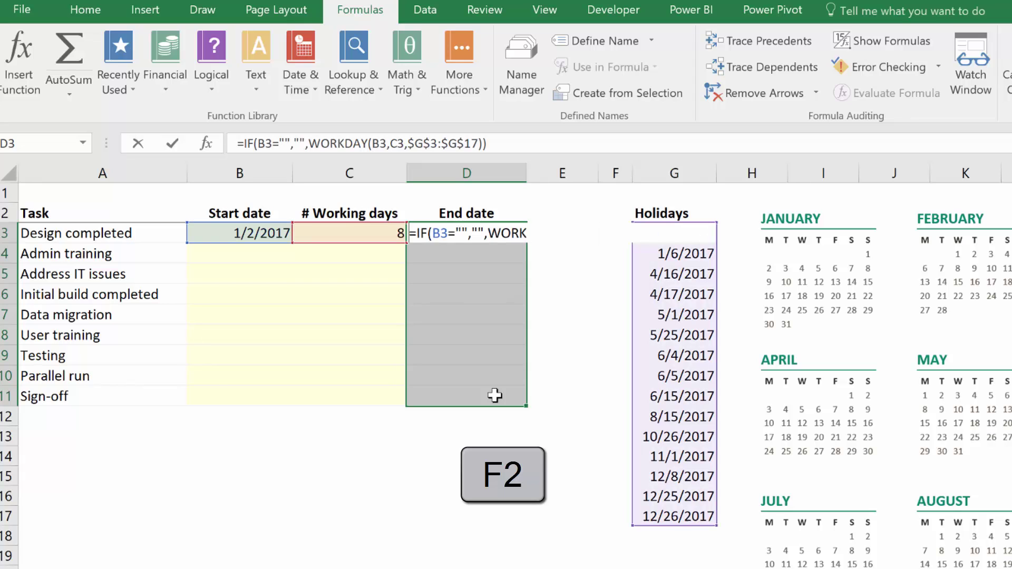
key(ctrl+Return)
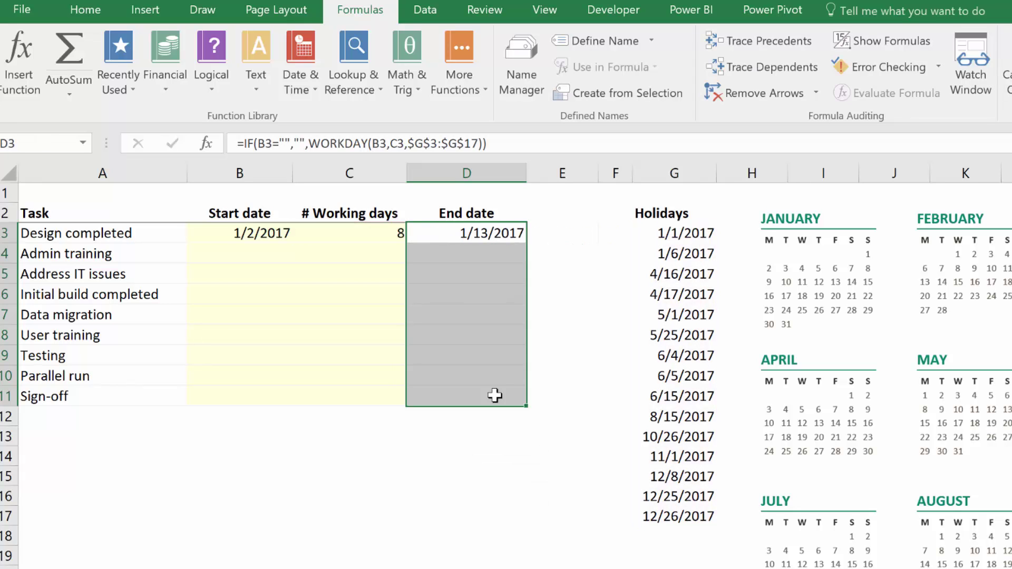
click(474, 253)
click(470, 311)
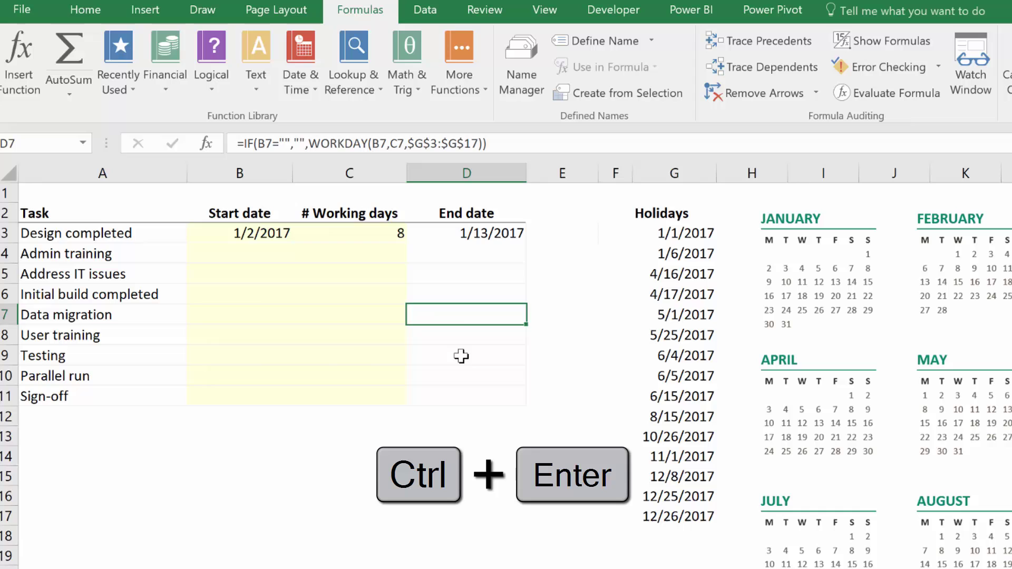
click(247, 251)
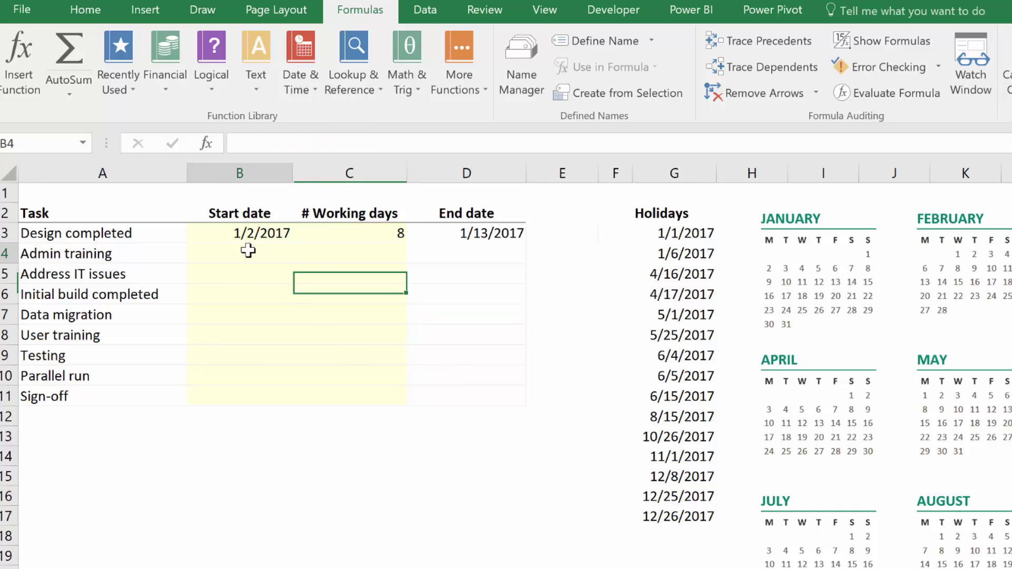
Step: Set Admin training's start date in B4 to =D3
text(=)
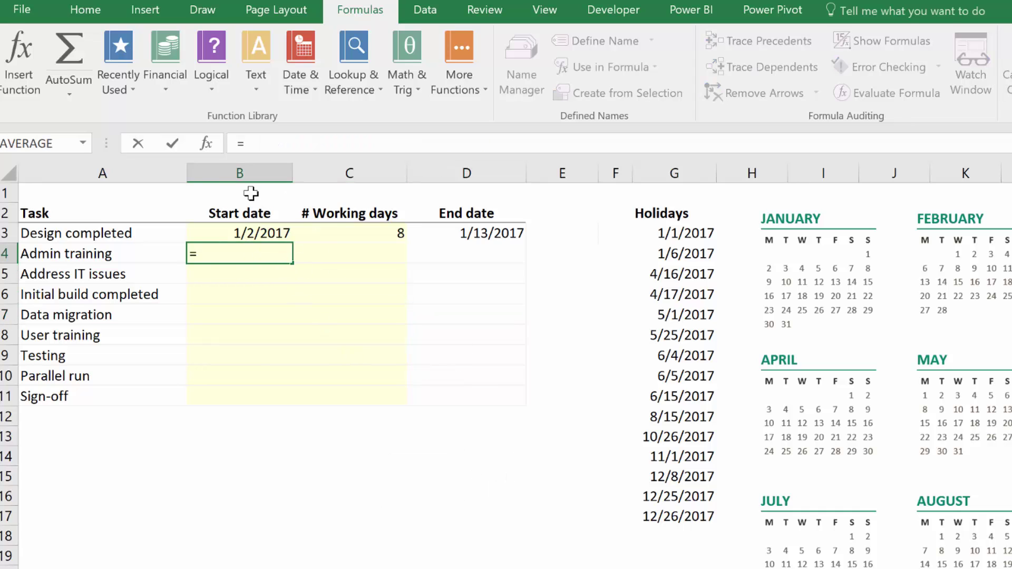
click(457, 231)
key(ctrl+Return)
Step: Fill C4:C11 with =RANDBETWEEN(3,15) working-day counts
click(364, 255)
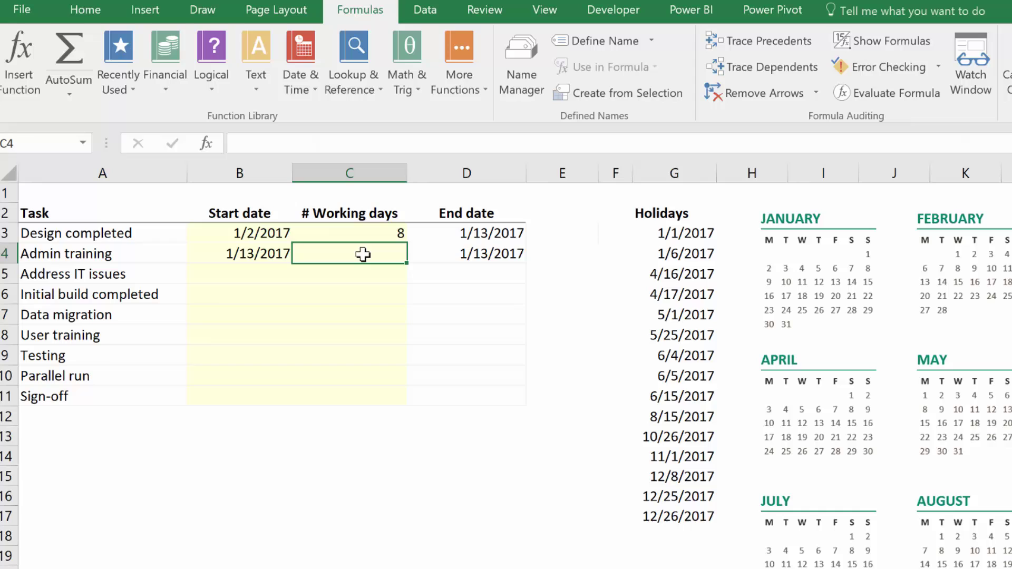
drag(363, 254, 367, 396)
click(362, 259)
text(=rand)
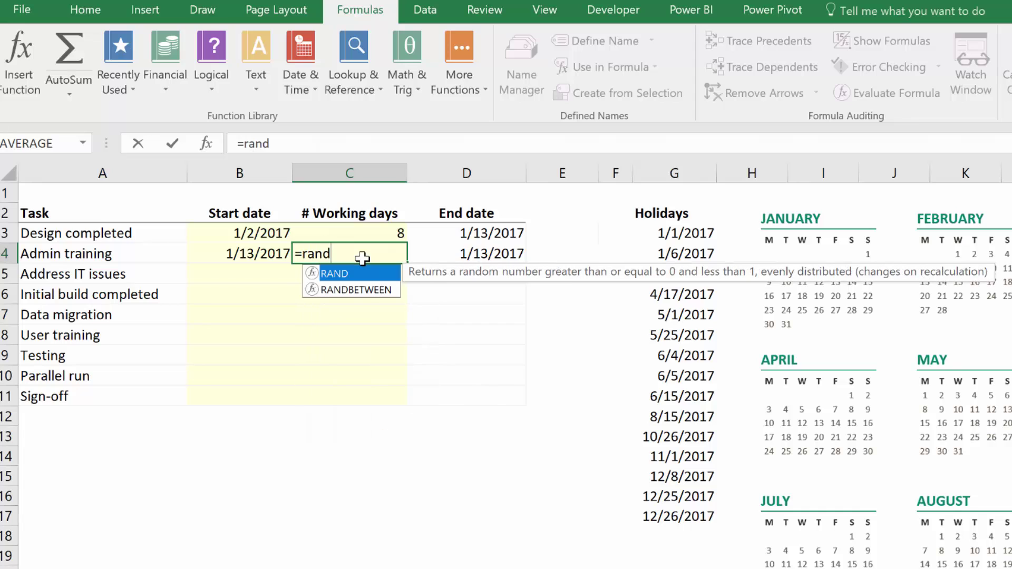
double_click(373, 290)
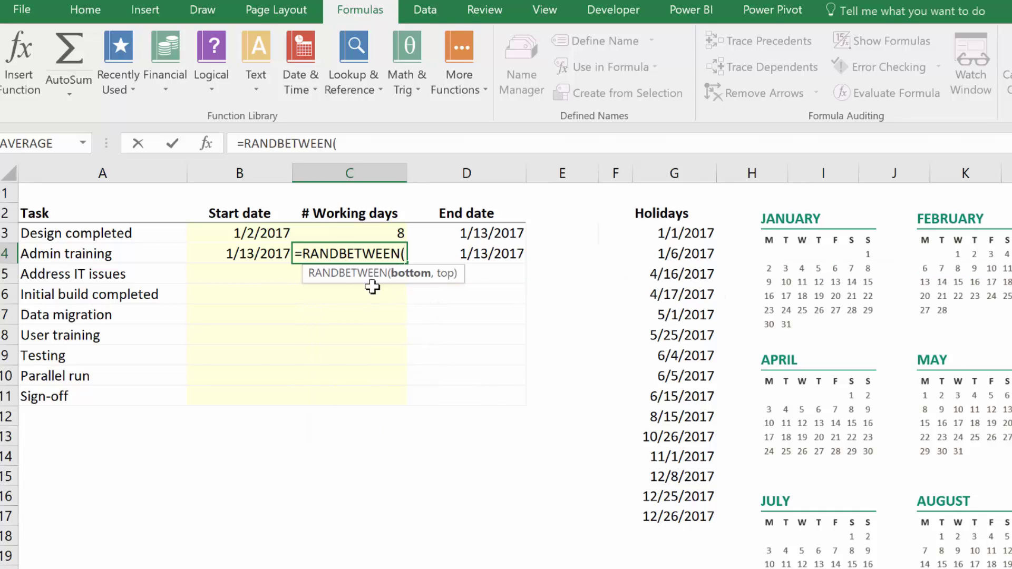
text(3,15)
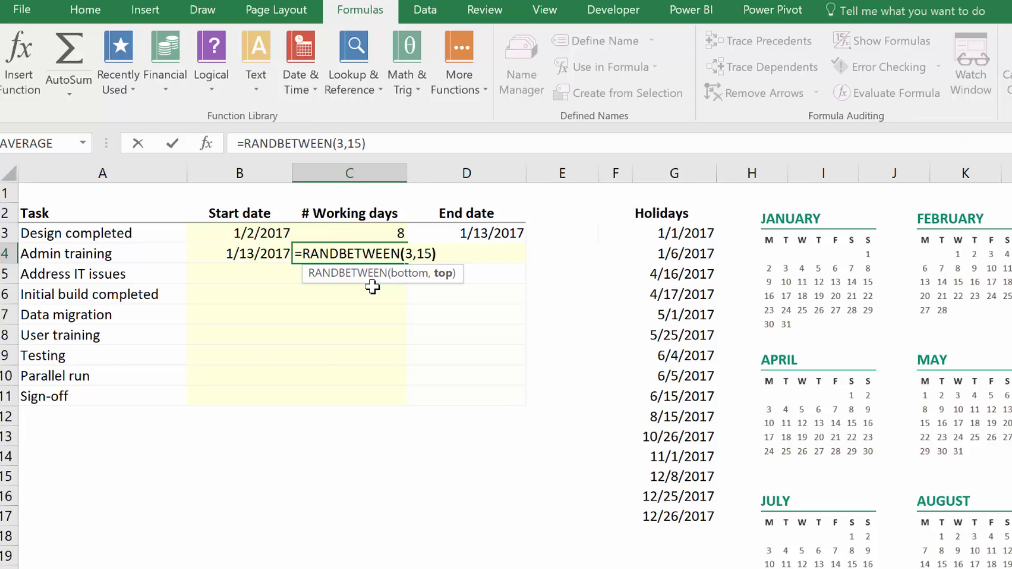
key(ctrl+Return)
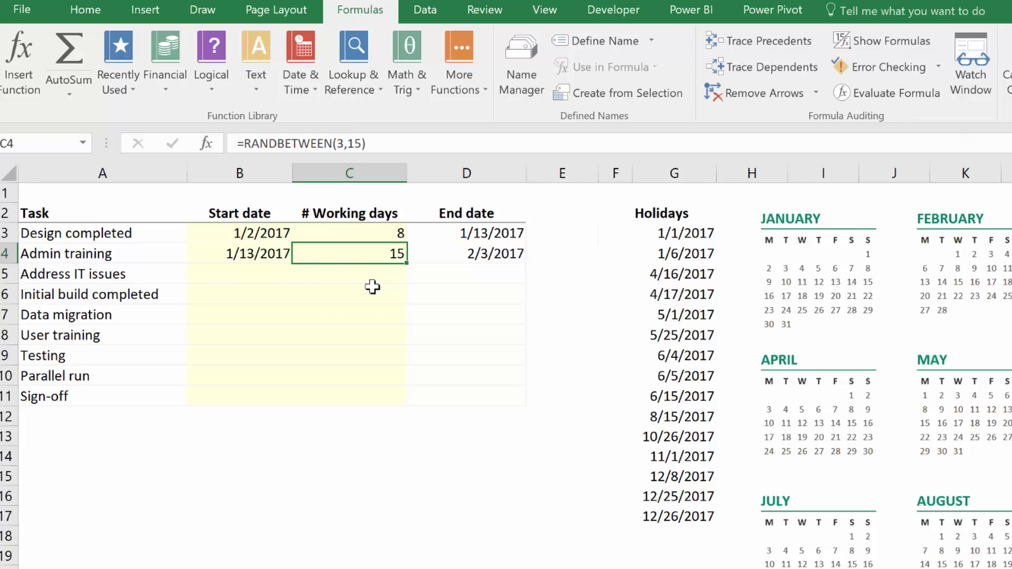
drag(375, 253, 375, 394)
key(F2)
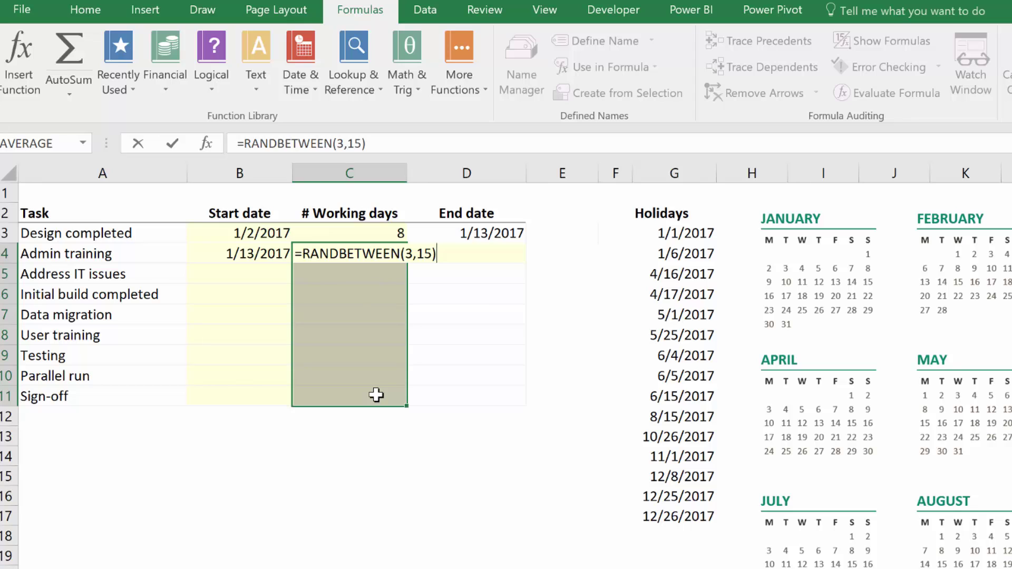
key(ctrl+Return)
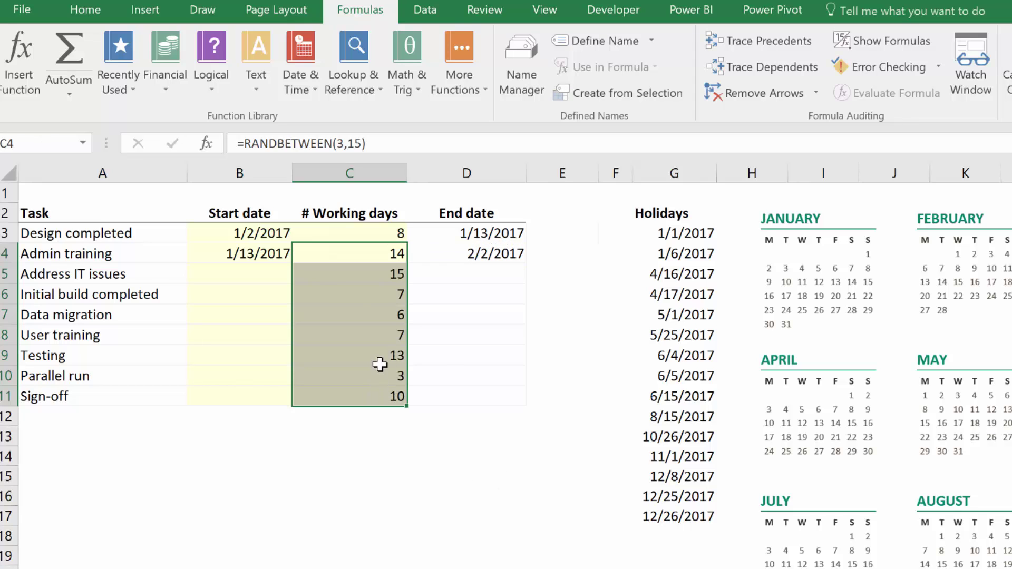
Step: Paste C4:C11 over itself as values to fix the random working-day numbers
key(ctrl+c)
right_click(377, 335)
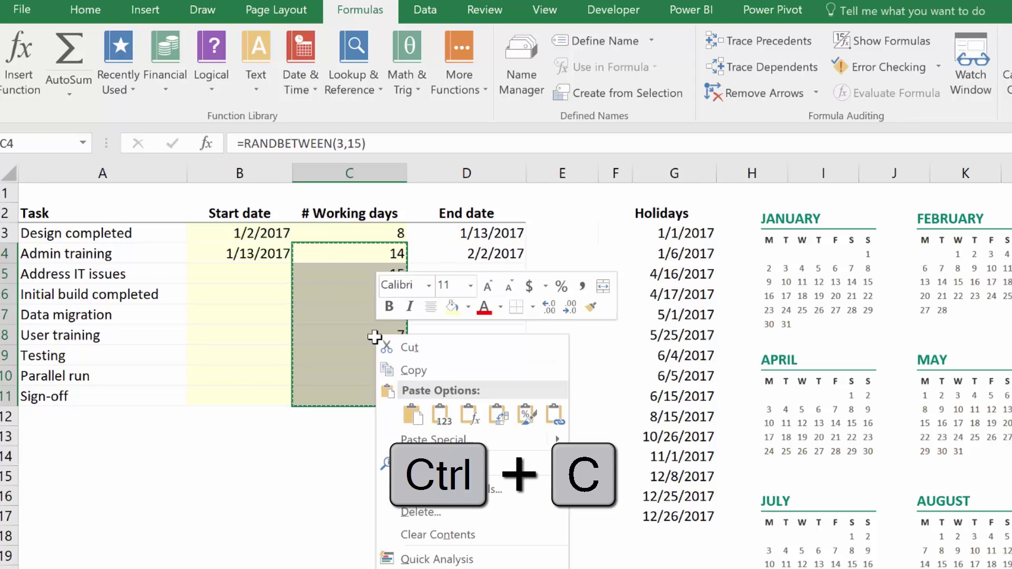
click(439, 413)
click(361, 312)
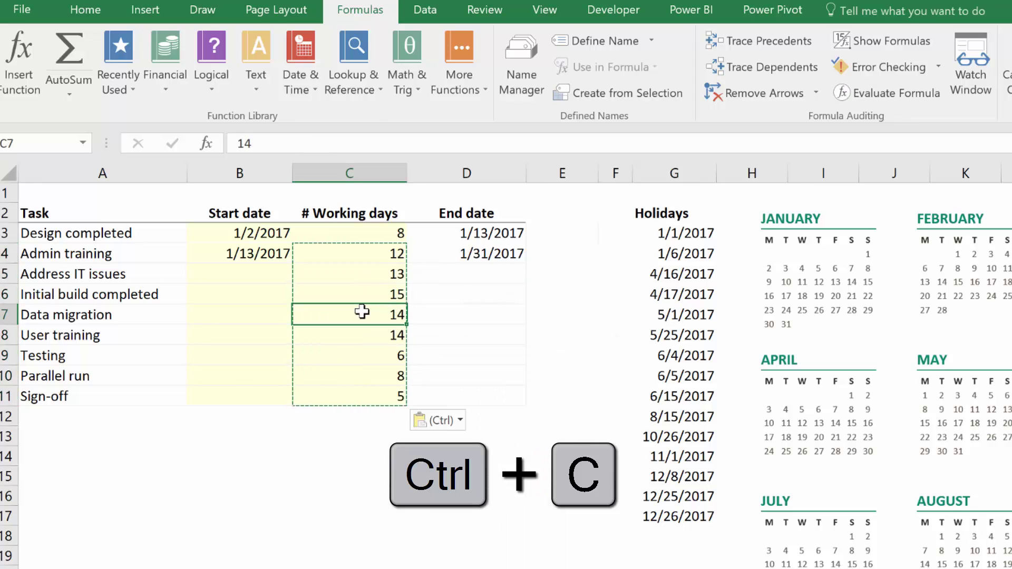
key(Escape)
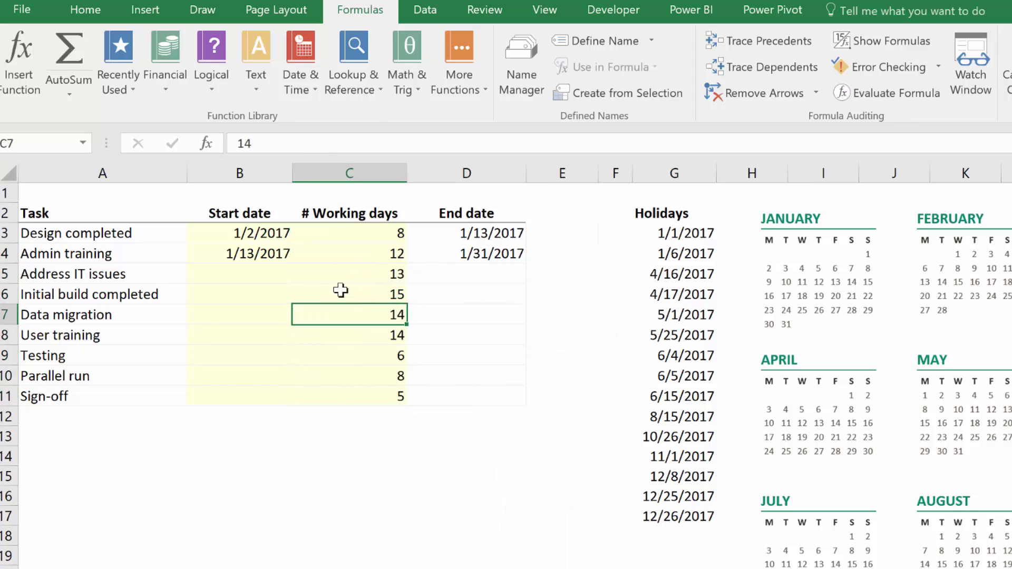
Step: Set Address IT issues' start date in B5 to =D4, giving 1/31/2017
click(263, 272)
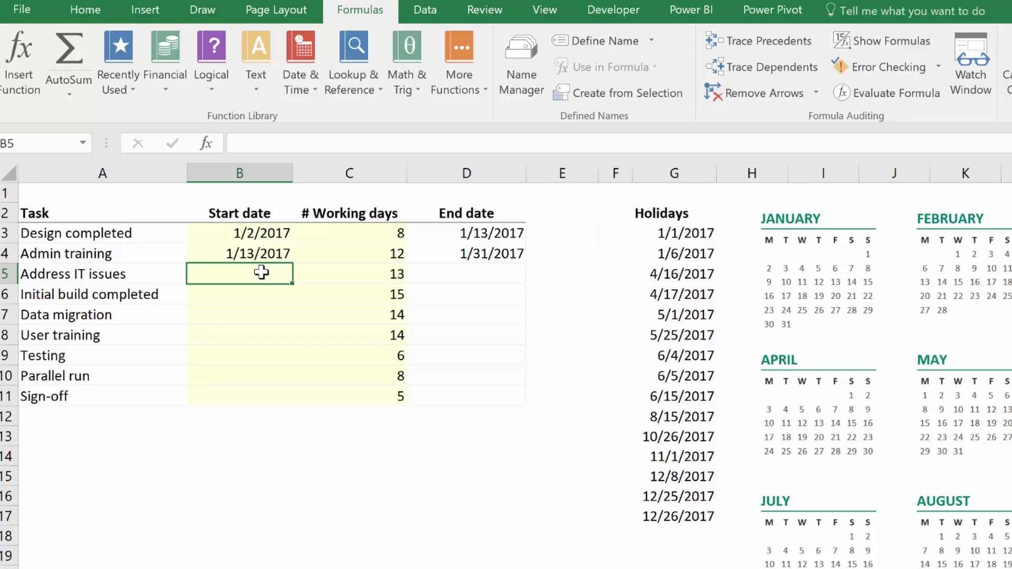
text(=)
click(455, 256)
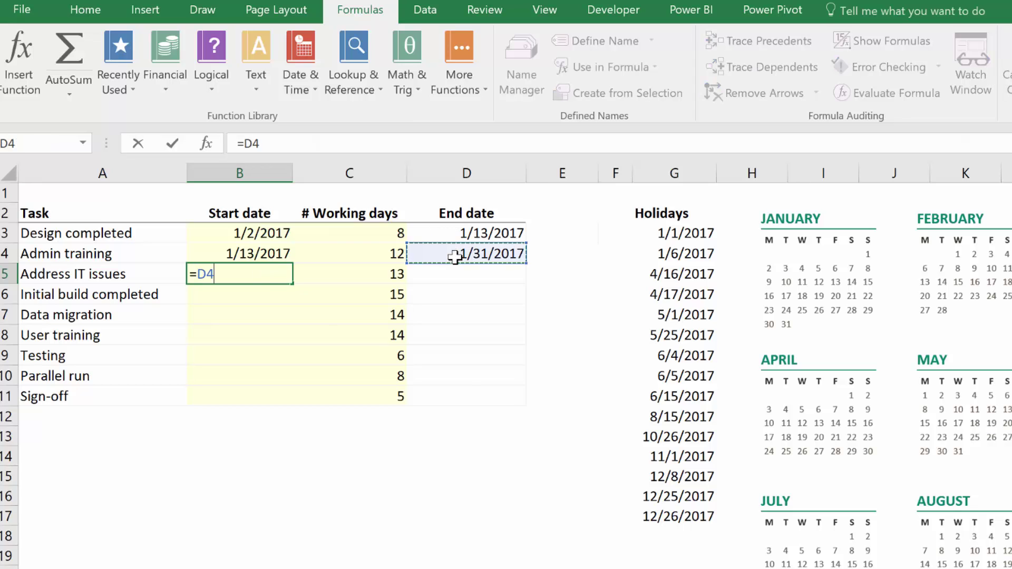
key(ctrl+Return)
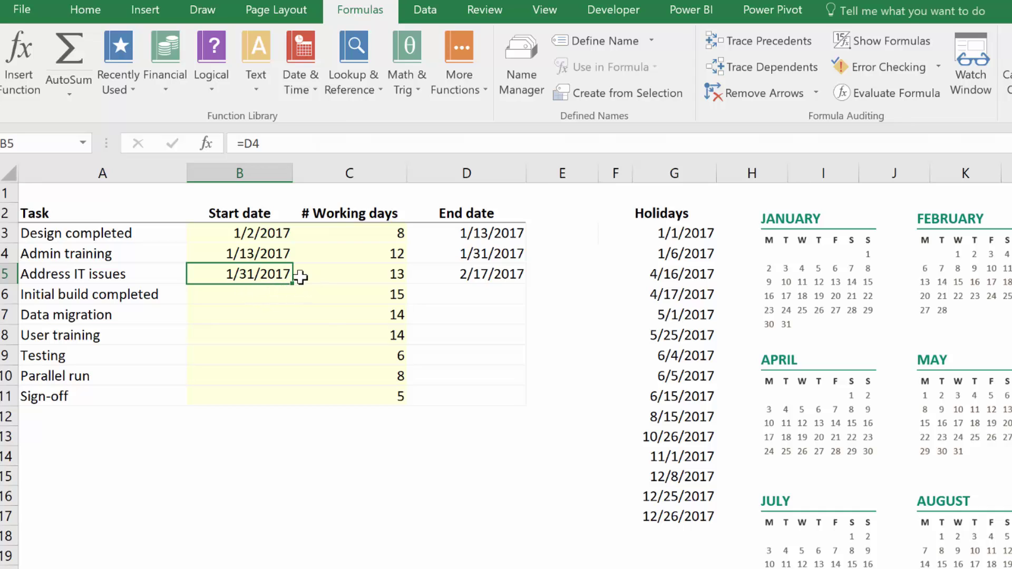
drag(291, 284, 296, 406)
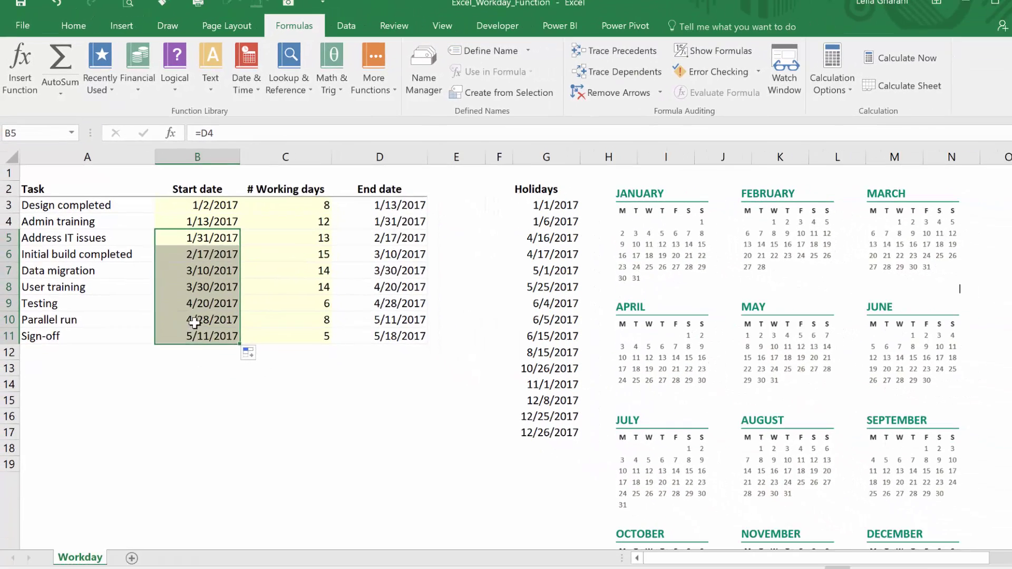
click(219, 355)
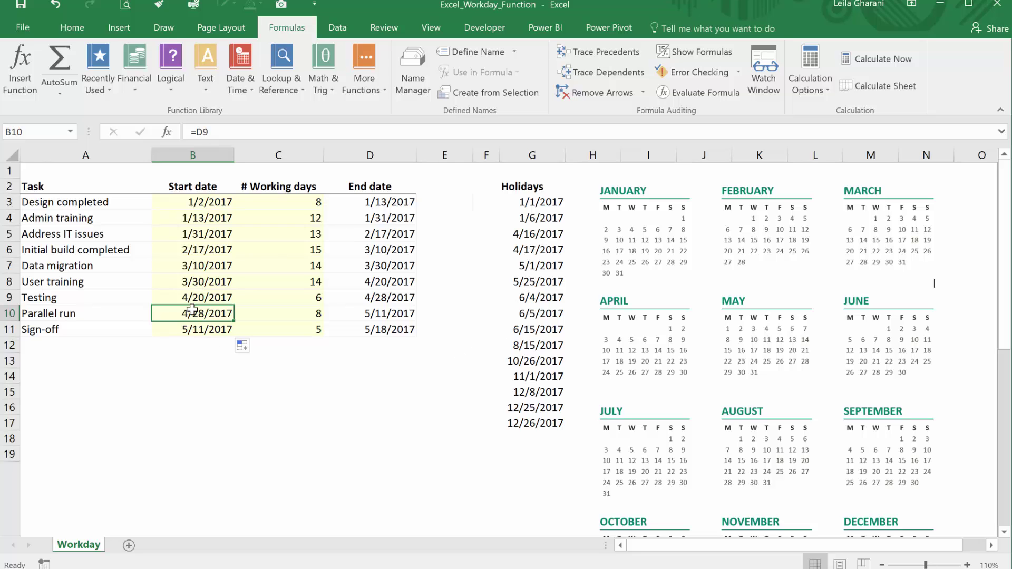
click(191, 328)
click(197, 298)
click(203, 285)
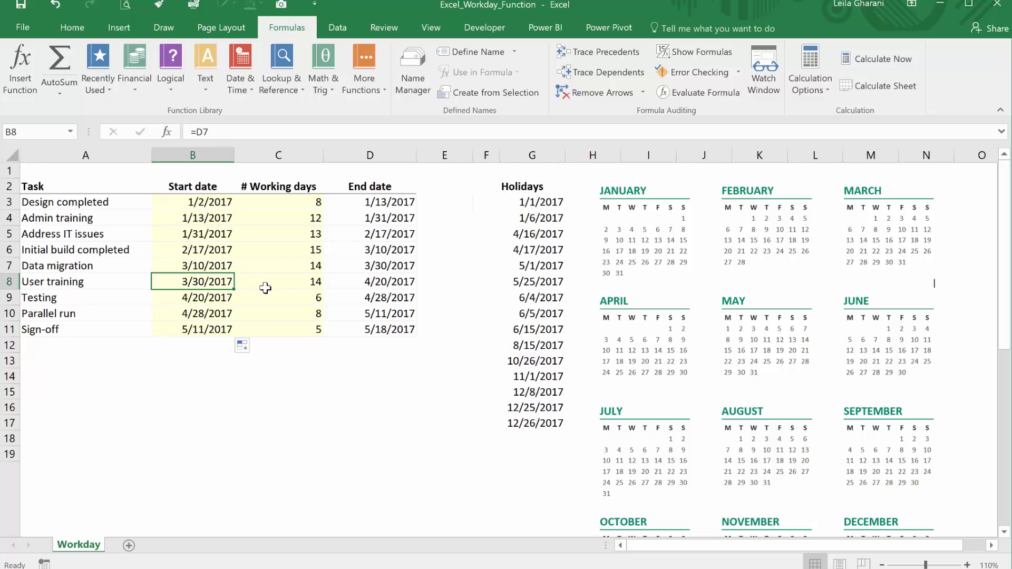
click(386, 284)
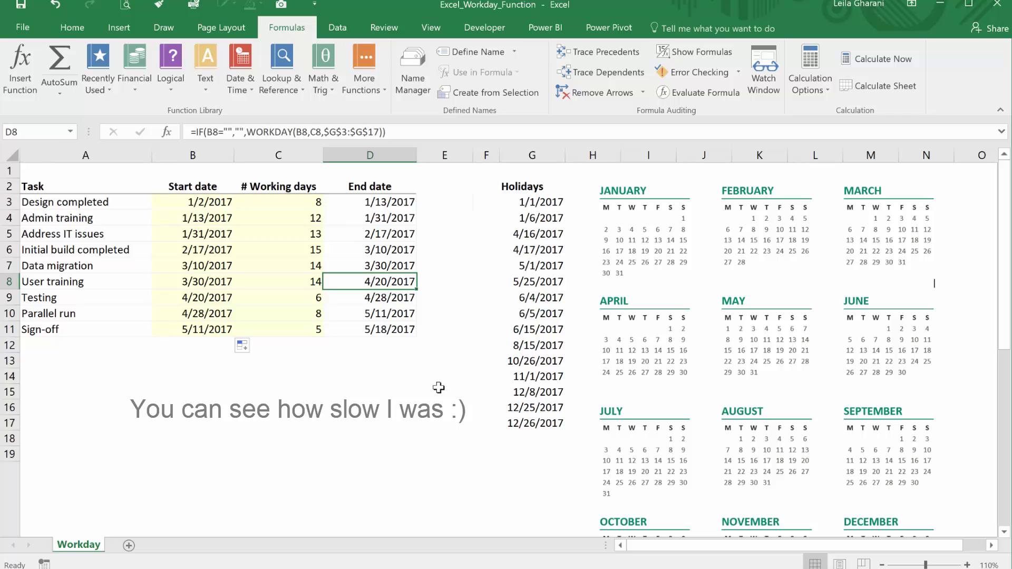
Step: Reduce row 20's height to 28.20 so the Deadlines table moves up
scroll(439, 388, down, 7)
scroll(437, 386, up, 2)
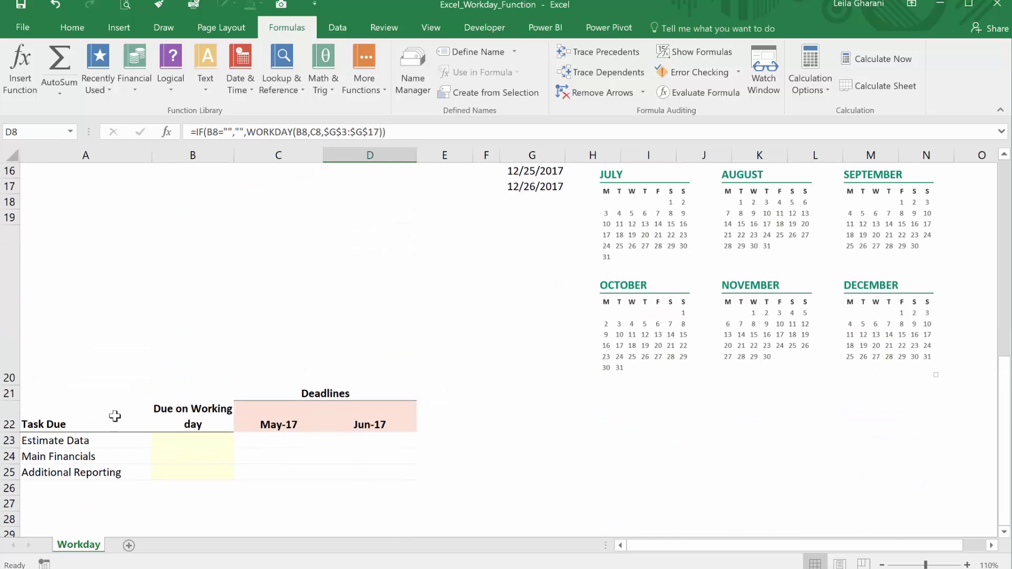
drag(6, 385, 5, 253)
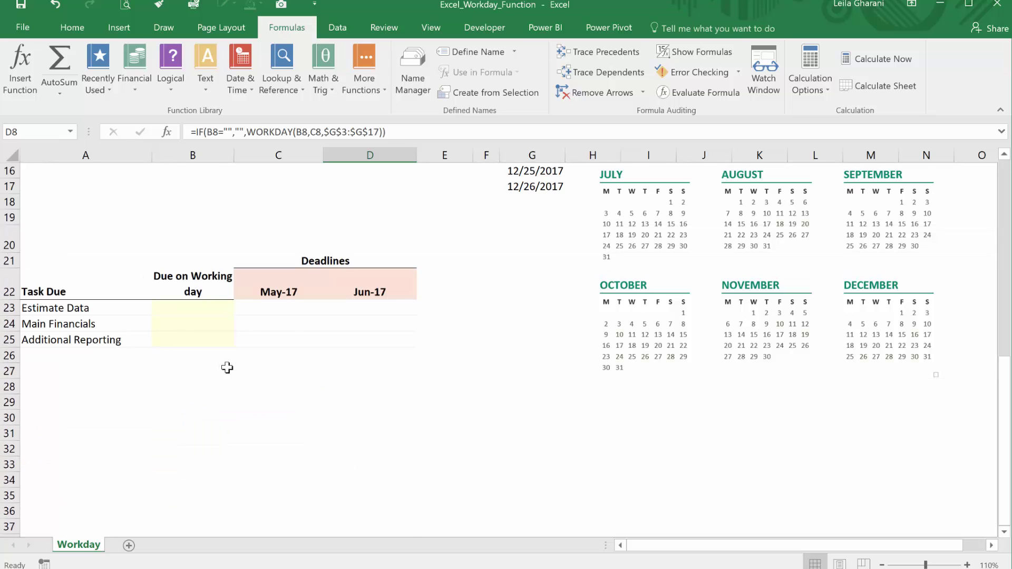
scroll(226, 367, up, 3)
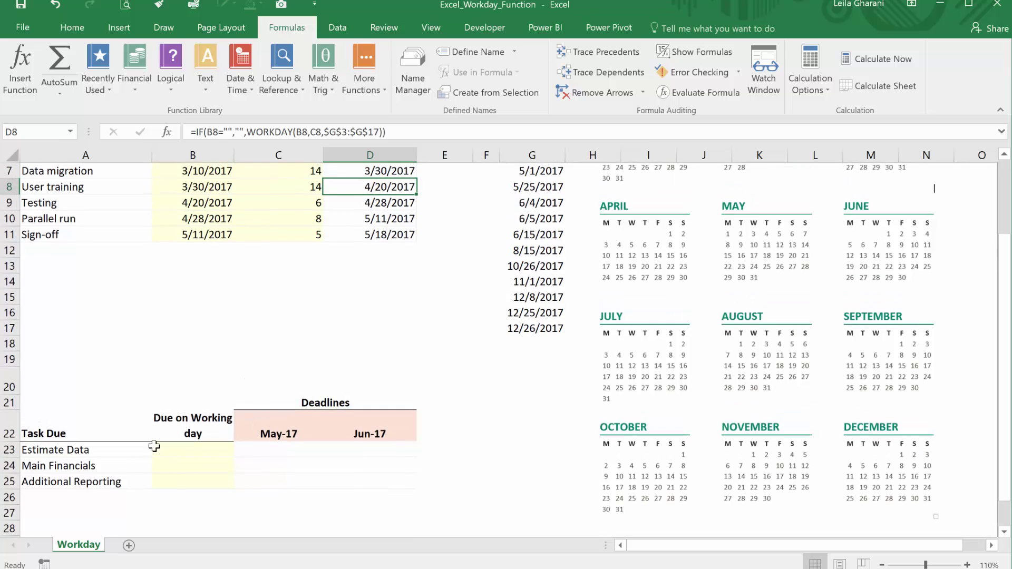
Step: Review the Deadlines table: Estimate Data task, Due on Working day heading and May-17 deadline cells
click(100, 449)
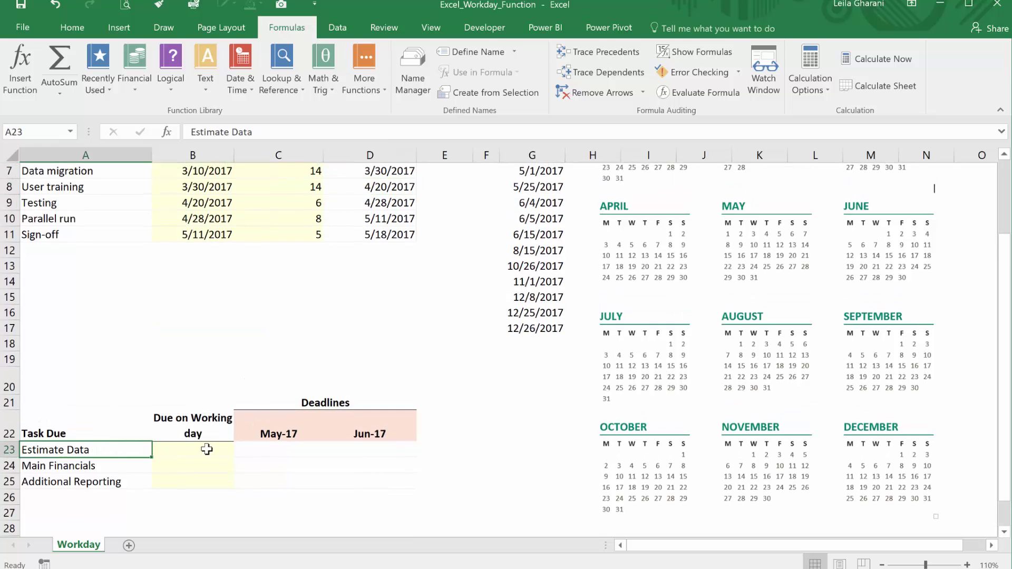
click(181, 434)
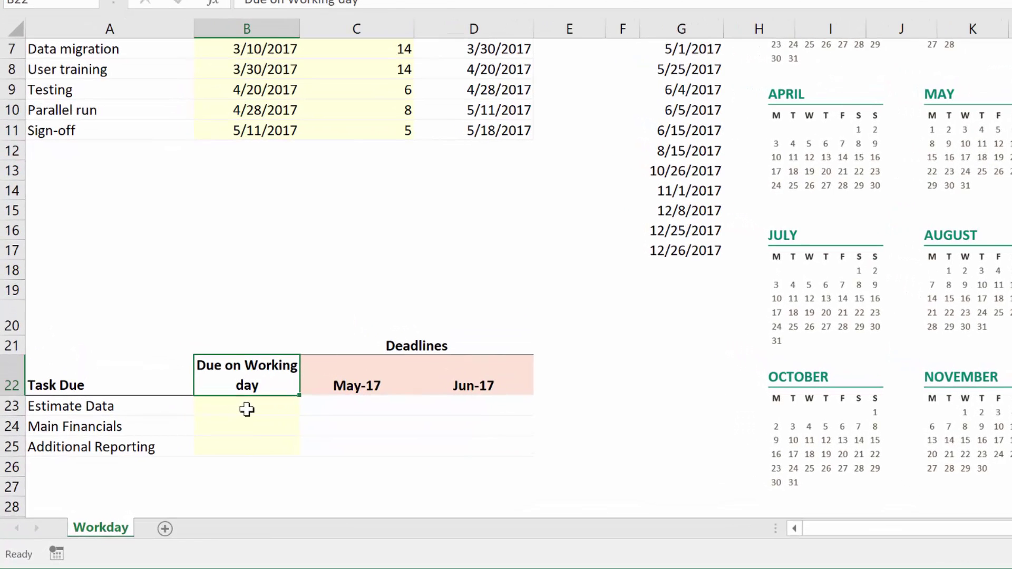
click(351, 386)
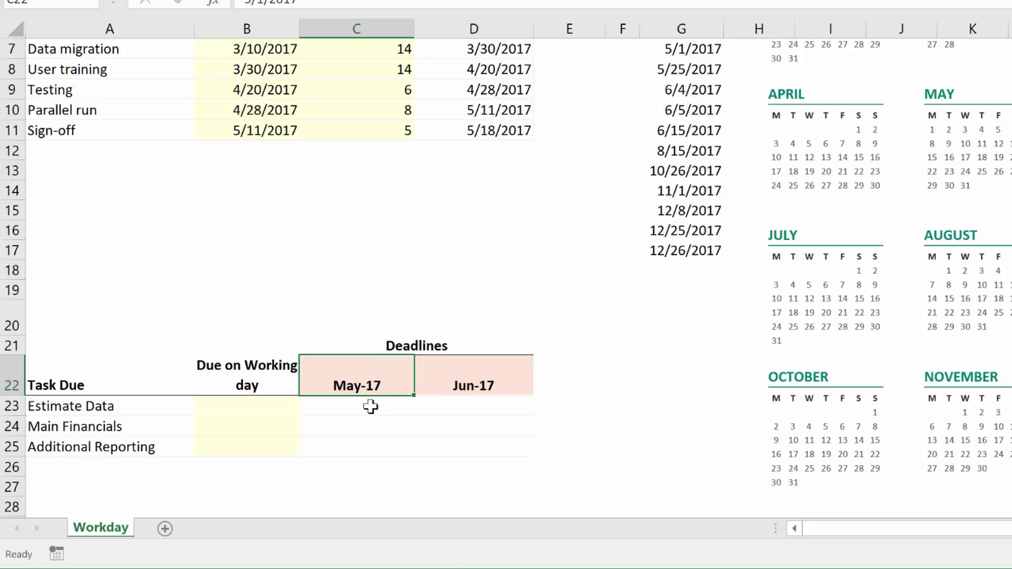
drag(366, 405, 367, 442)
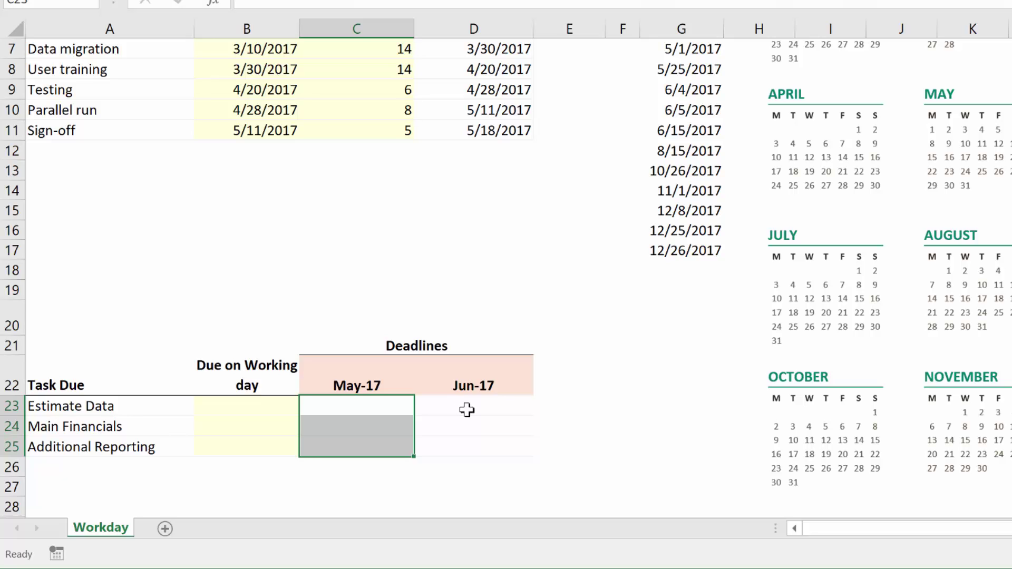
click(381, 405)
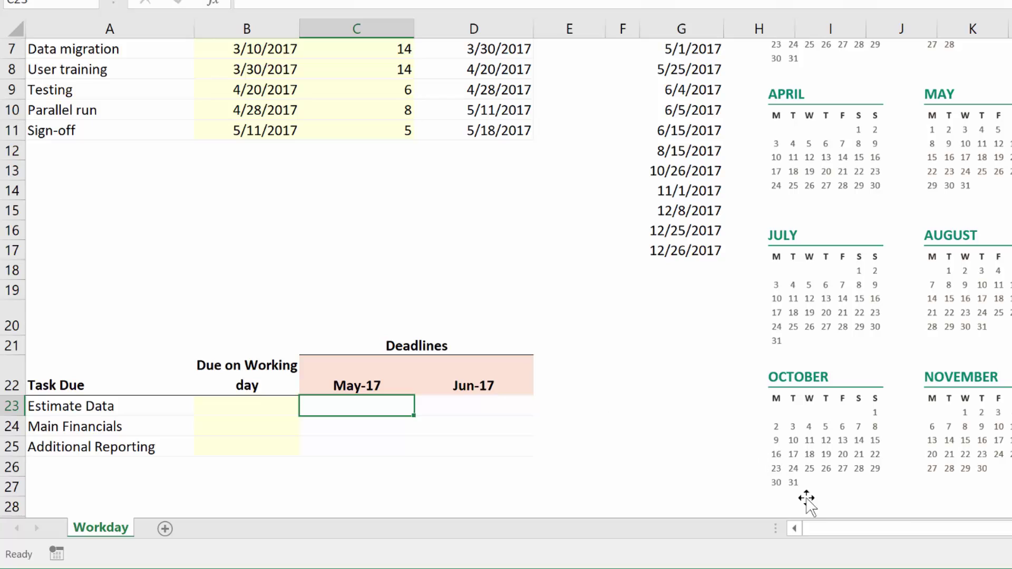
click(223, 414)
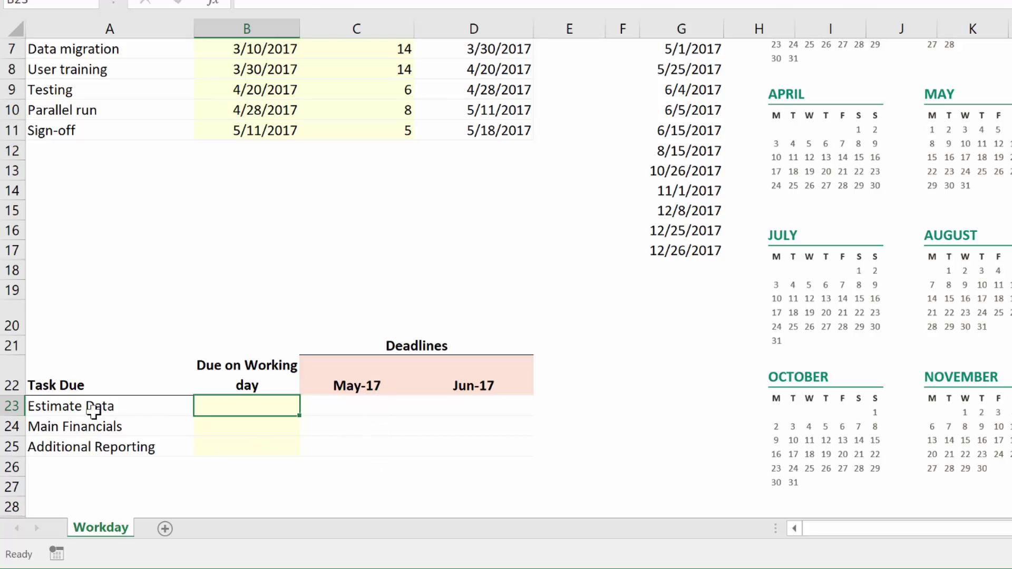
Step: Type 3, 5 and 10 into B23:B25 as the Due on Working day values
text(3)
key(Return)
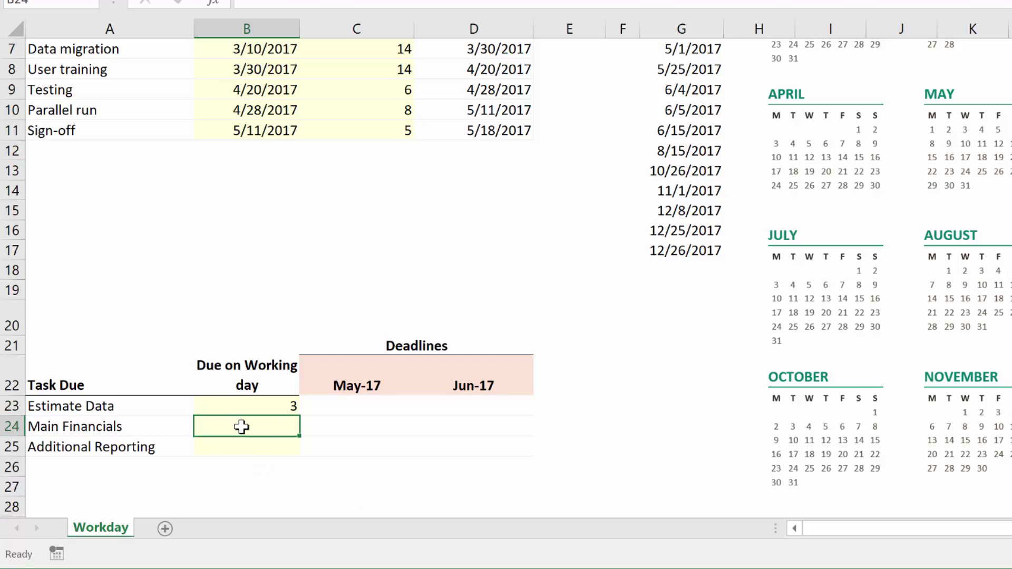
text(5)
key(Return)
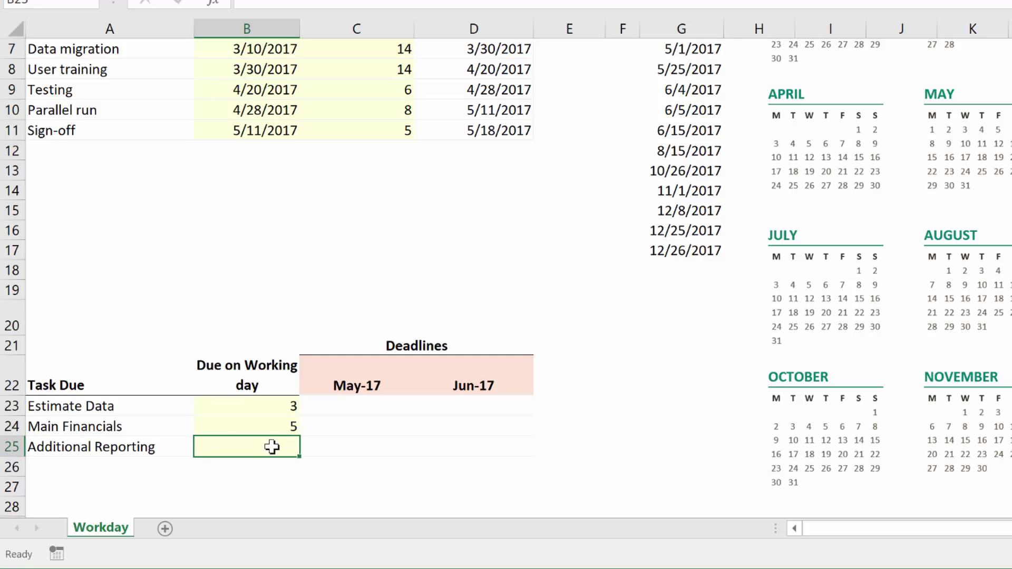
text(10)
key(ctrl+Return)
click(348, 404)
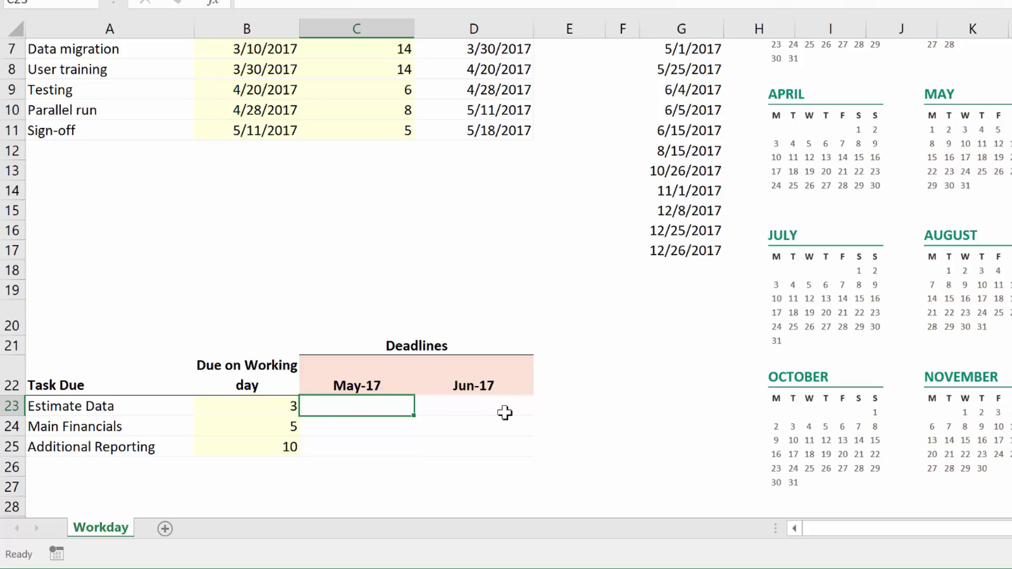
text(=)
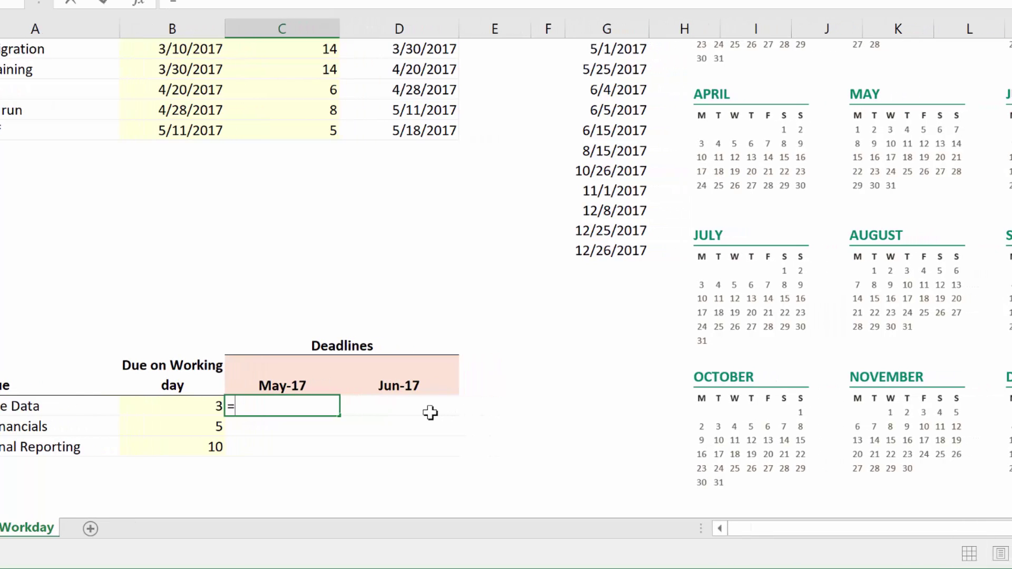
text(workday)
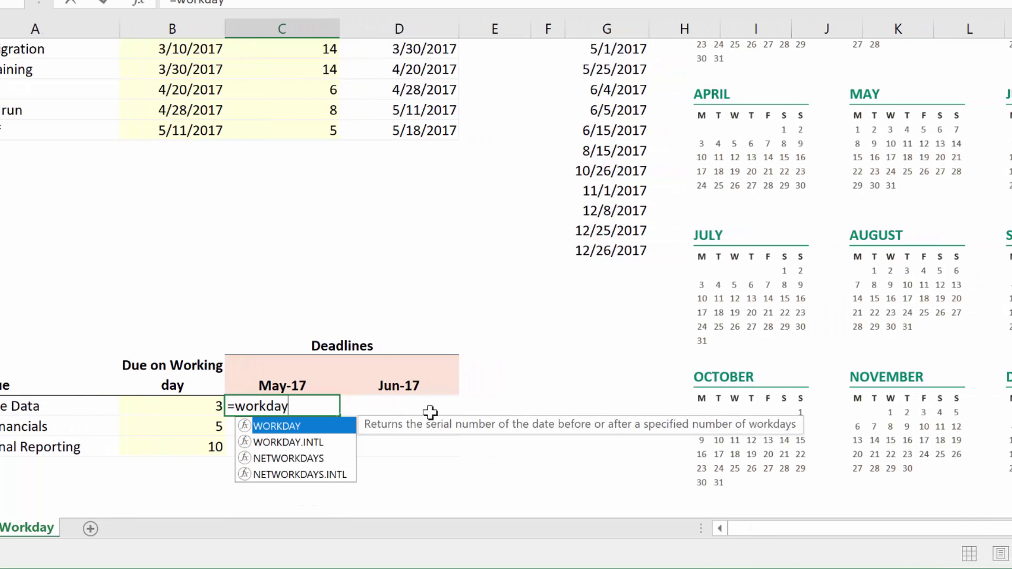
text(()
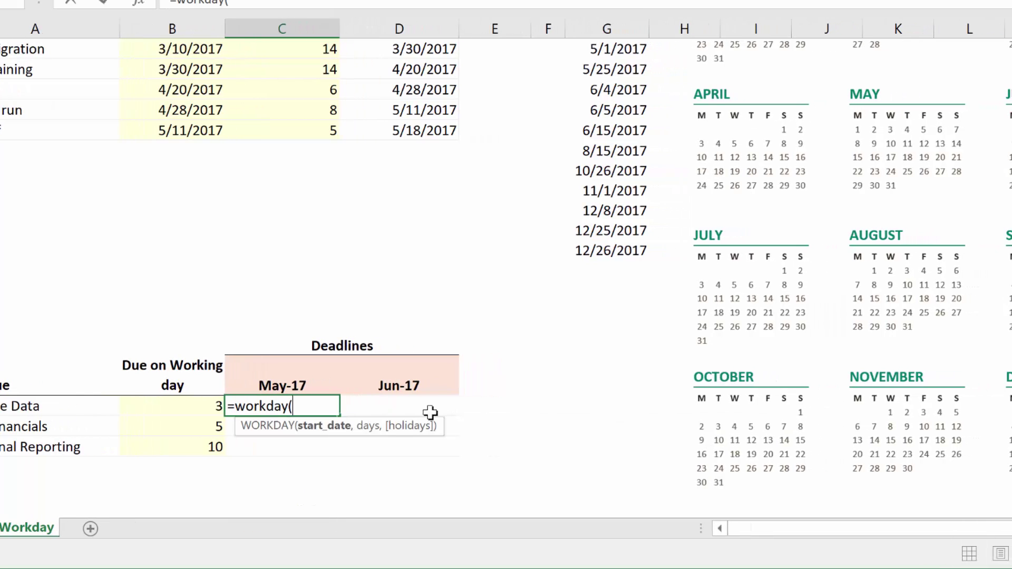
key(Escape)
click(287, 380)
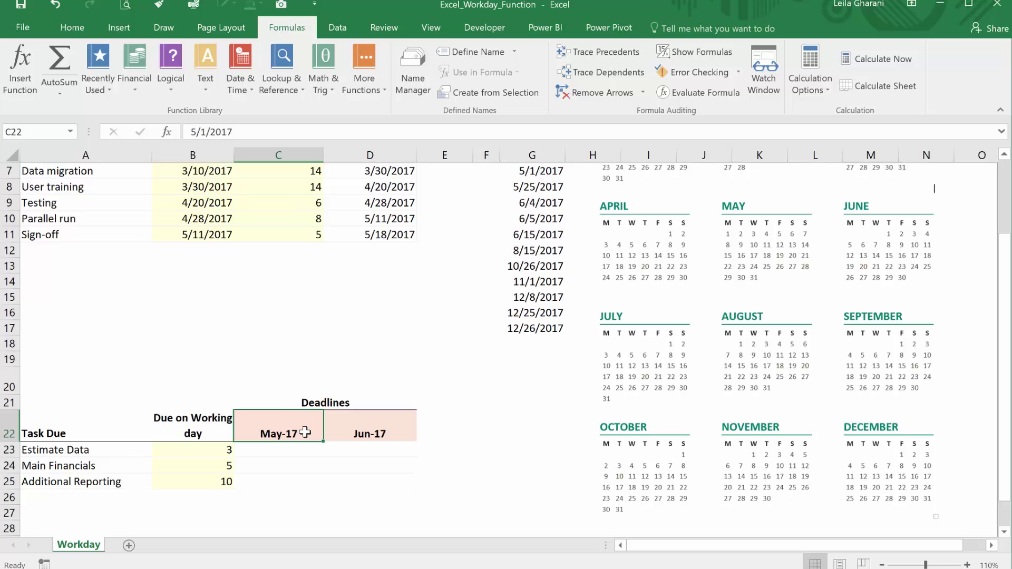
key(ctrl+1)
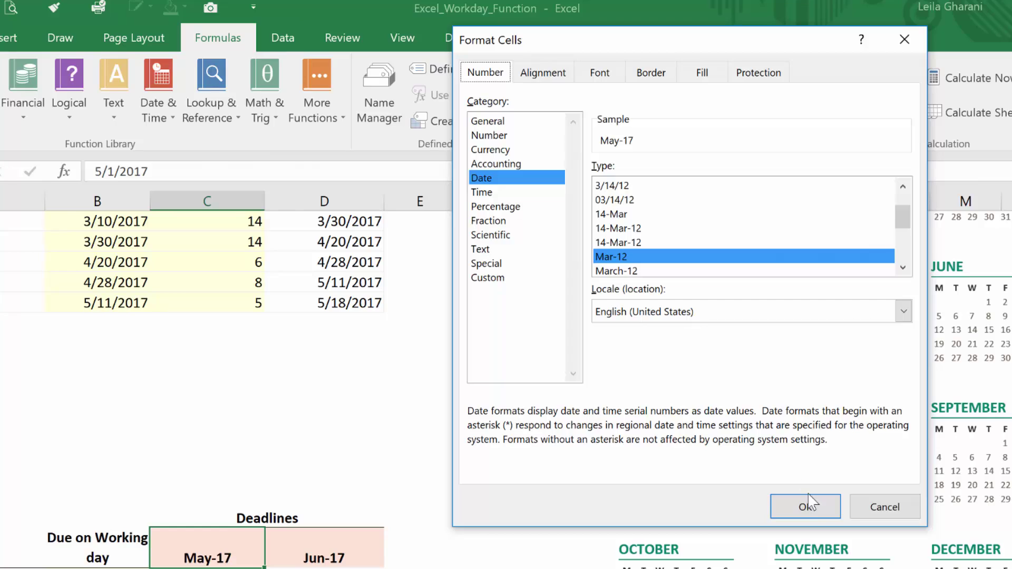
click(805, 506)
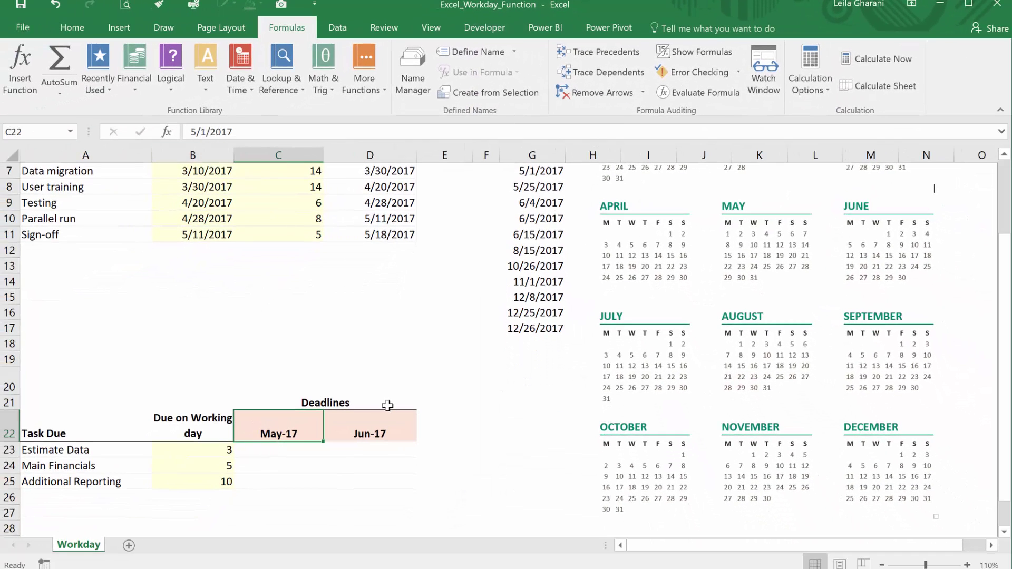
click(386, 422)
Step: Start =WORKDAY(C$22,$B23 in C23, anchoring the May-17 row and working-days column
click(289, 449)
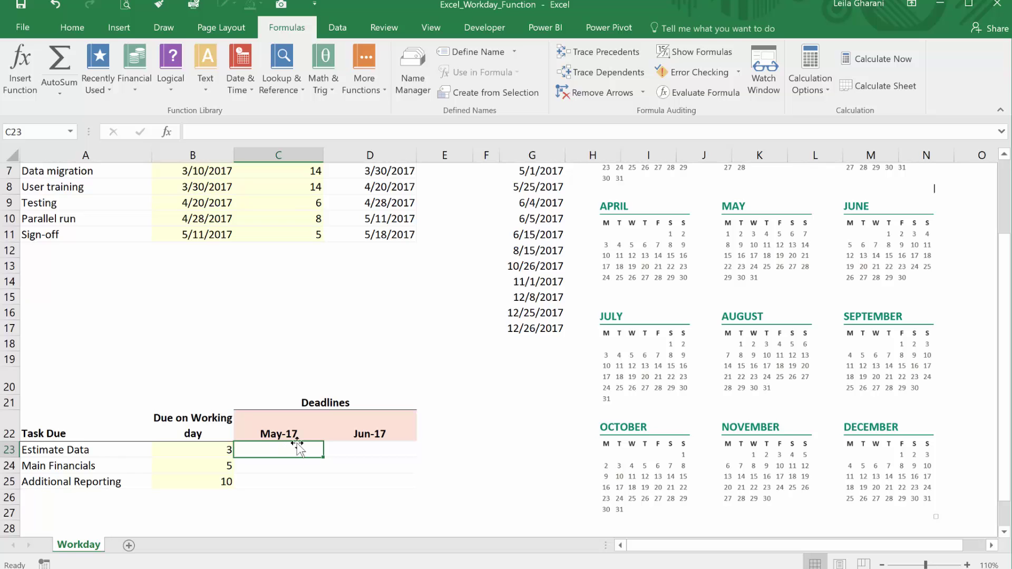
text(=work)
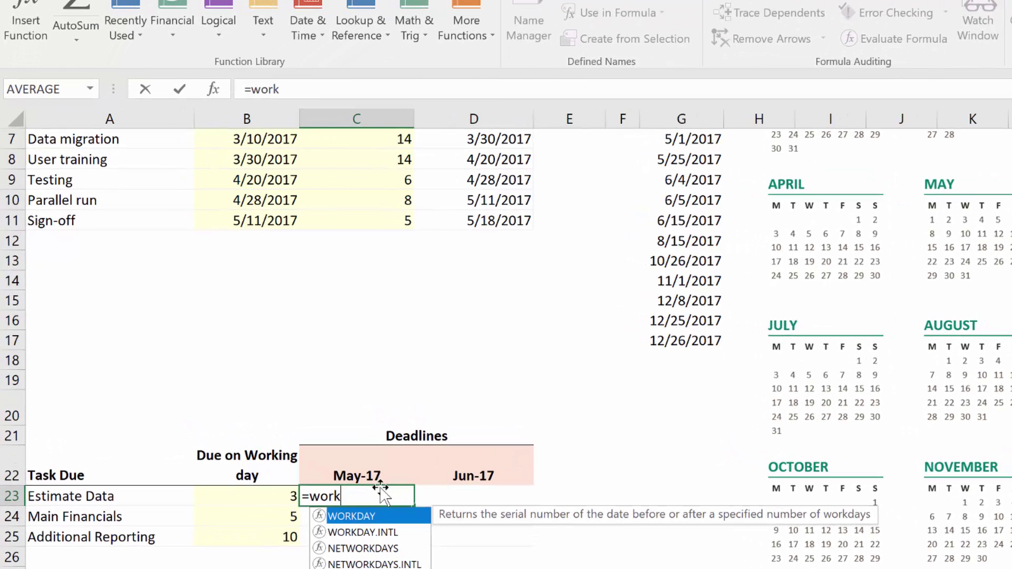
double_click(375, 516)
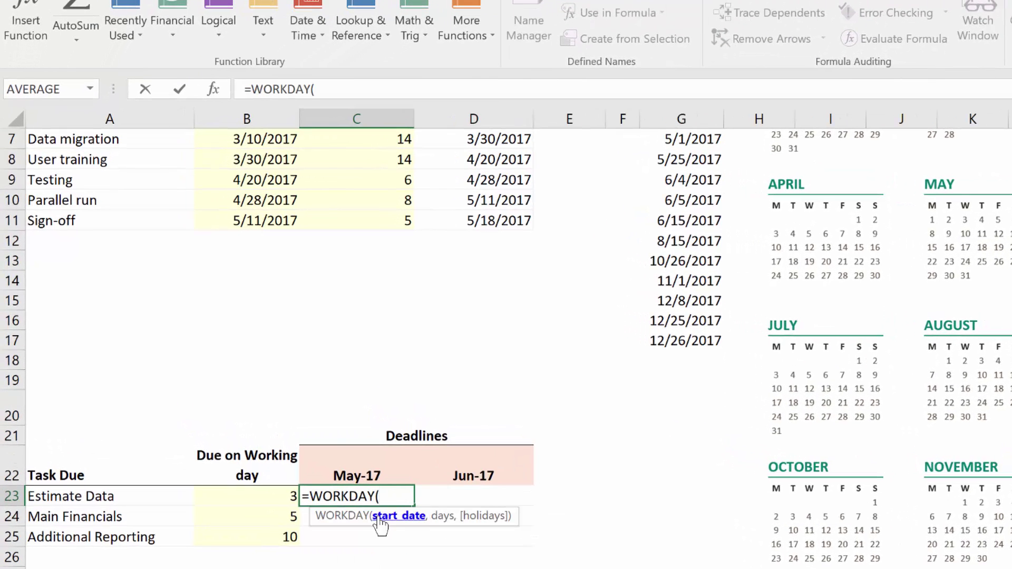
click(337, 469)
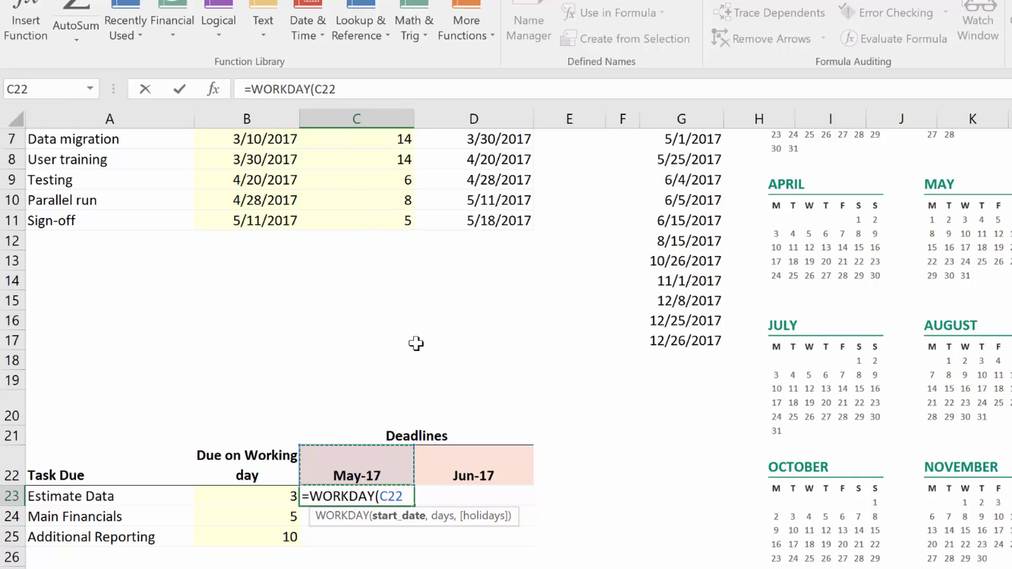
key(F4)
key(F4)
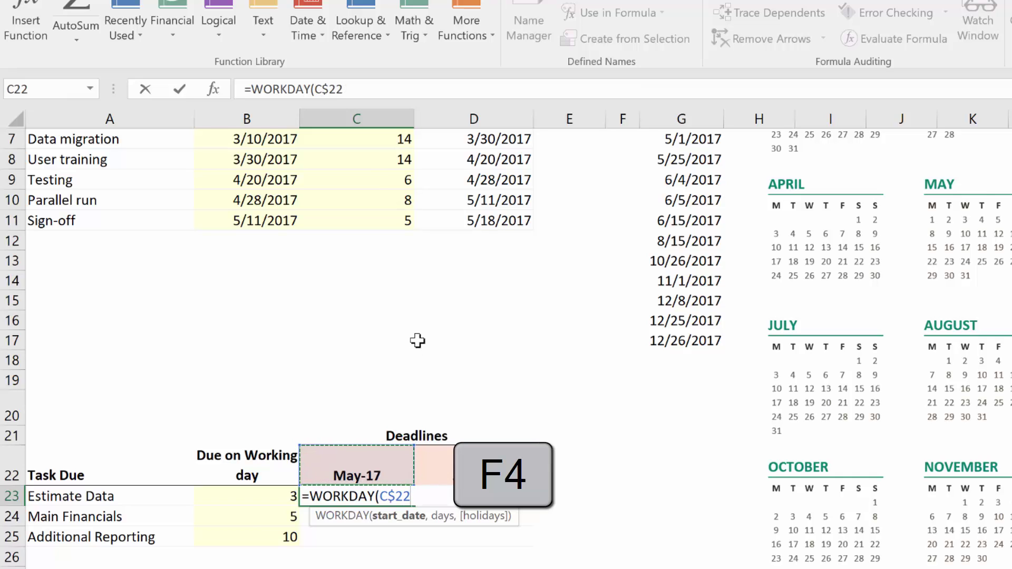
text(,)
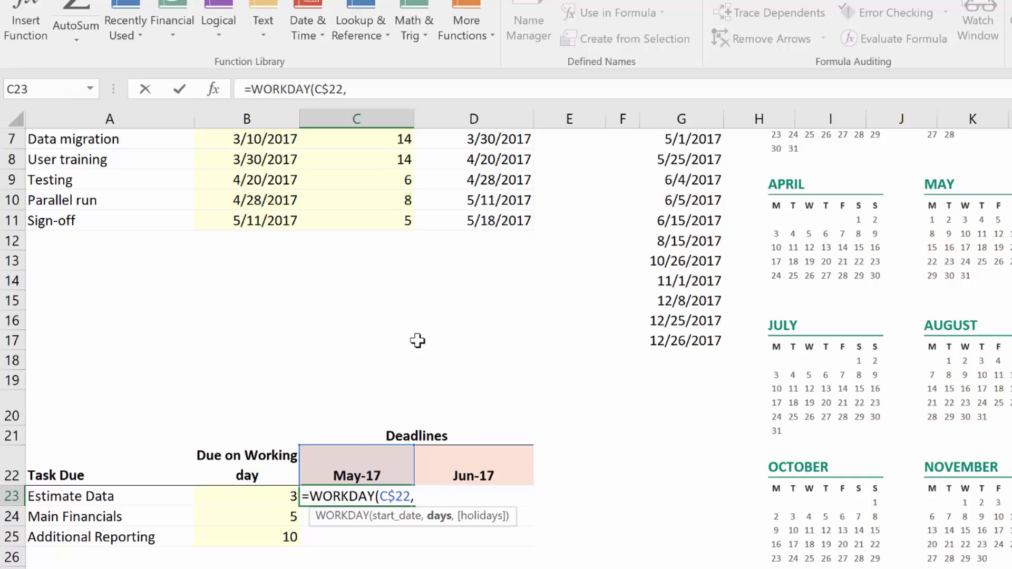
click(267, 496)
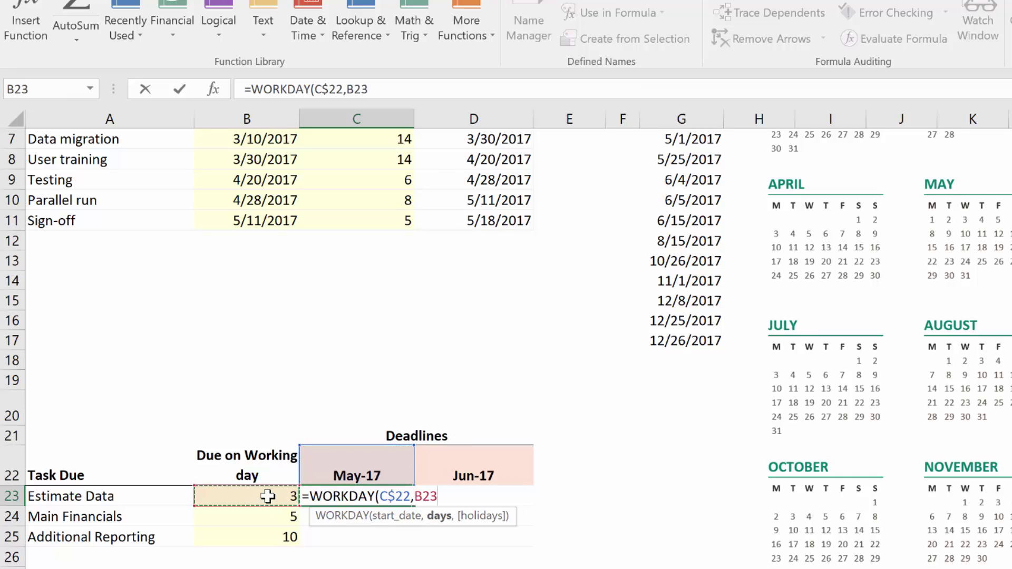
key(F4)
key(F4)
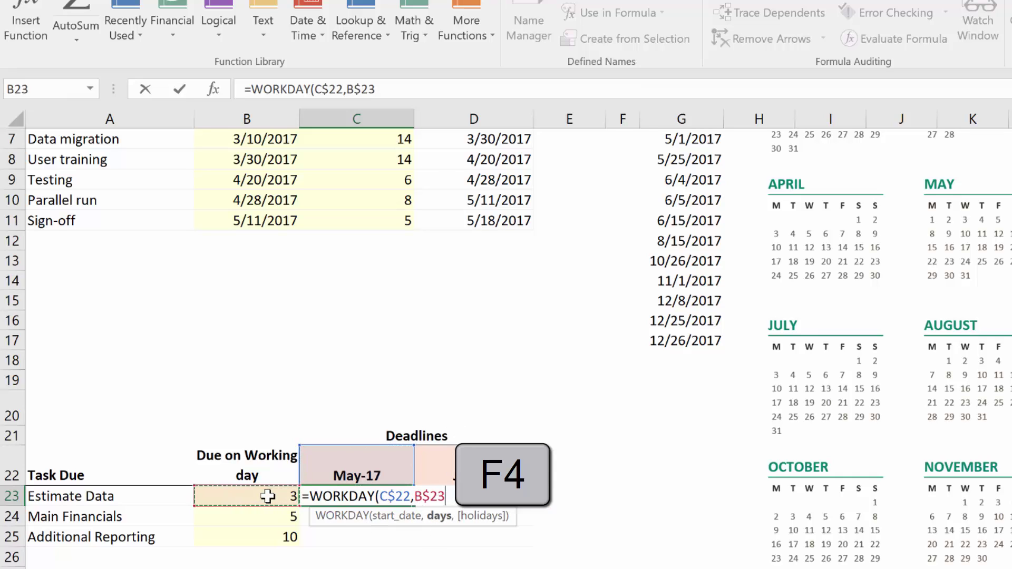
key(F4)
Step: Add the absolute holidays range $G$3:$G$17 as the WORKDAY formula's third argument
text(,)
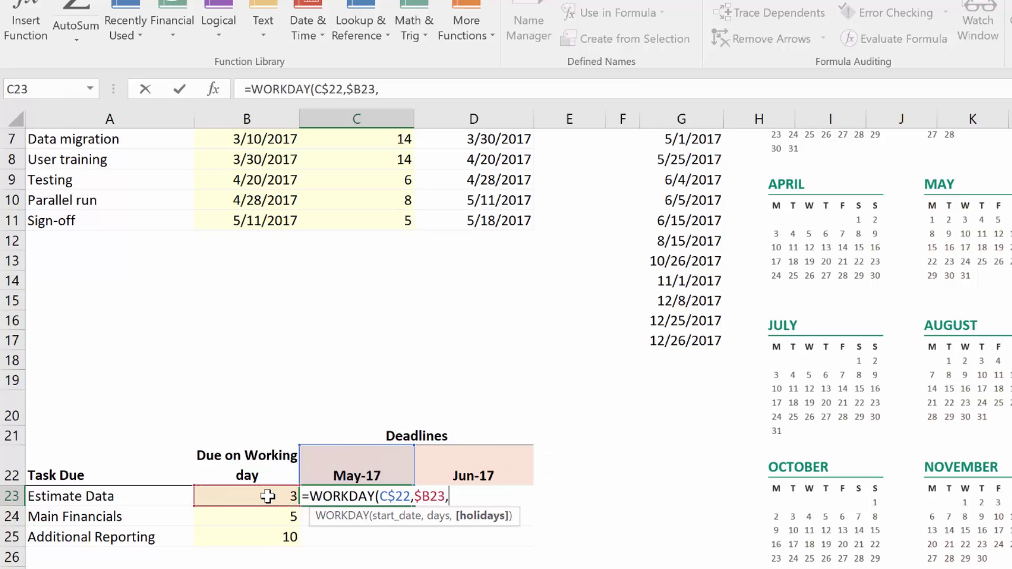
drag(684, 338, 686, 302)
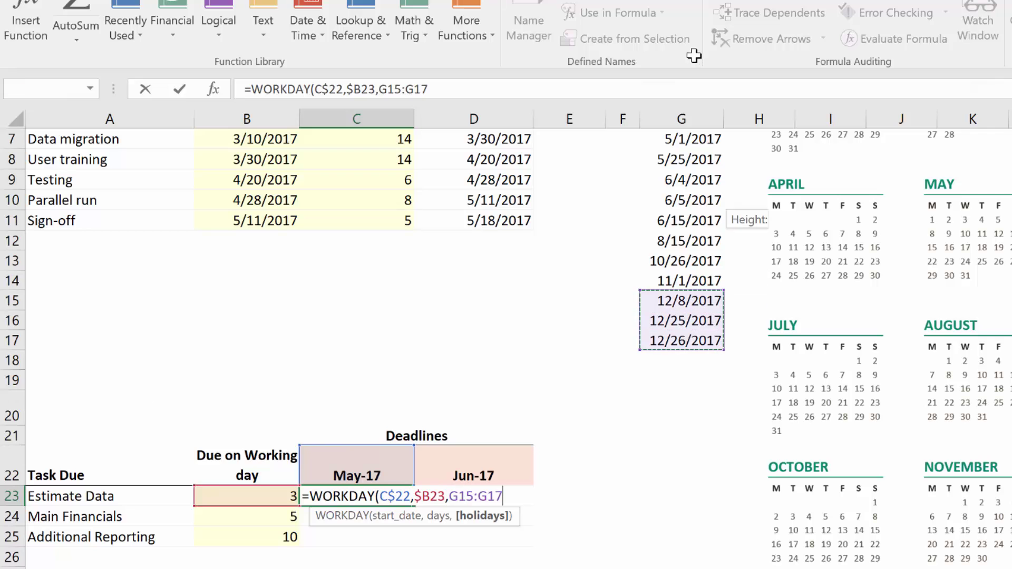
drag(693, 55, 699, 174)
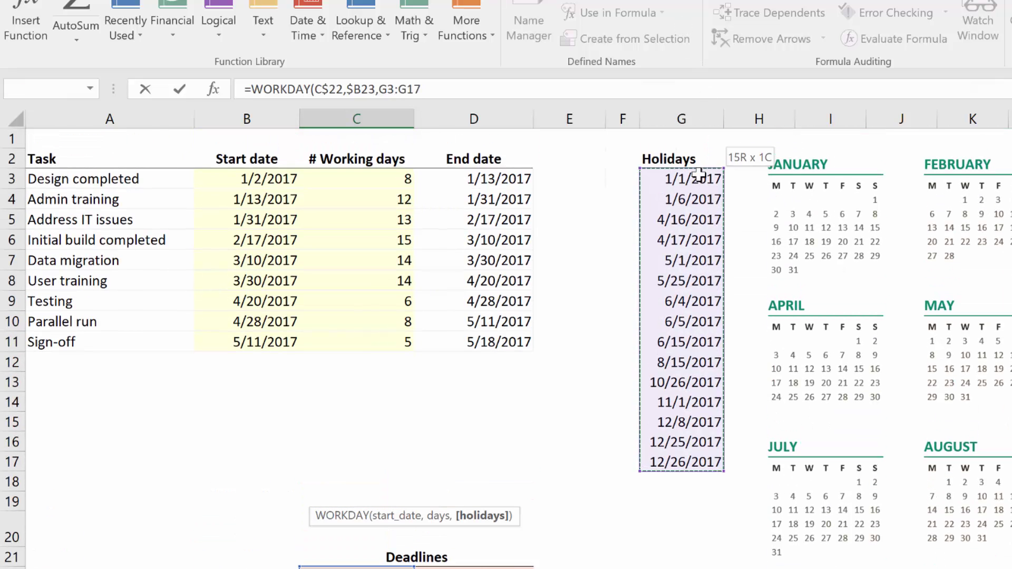
key(F4)
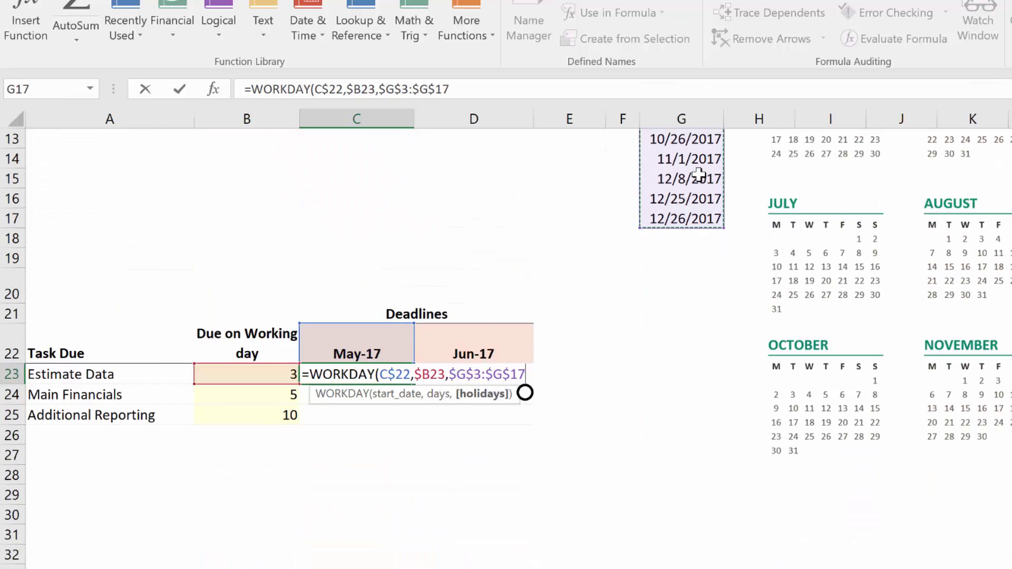
Step: Commit C23's WORKDAY formula, then change its start date to C$22-1, still returning 5/4/2017
text())
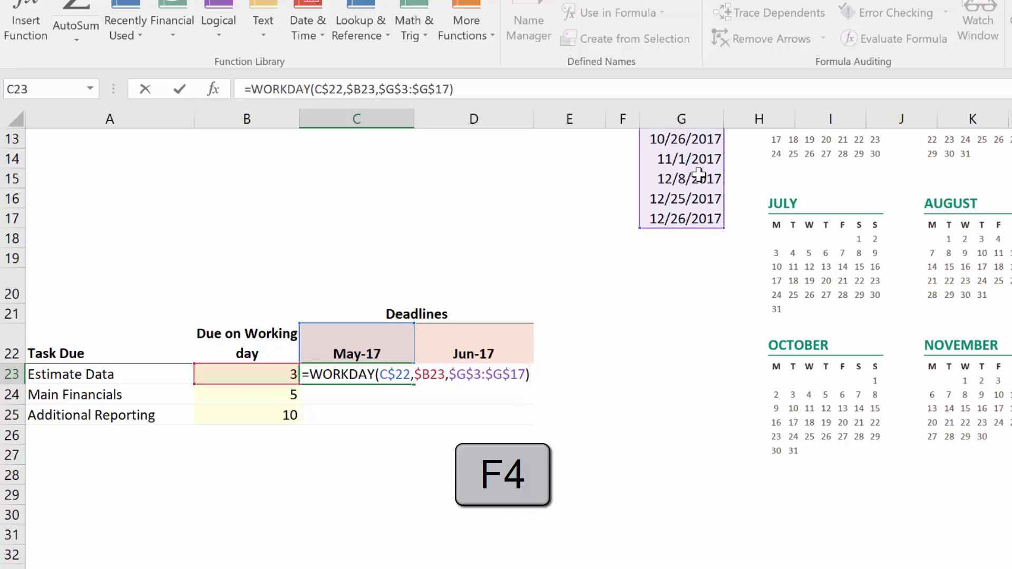
key(Return)
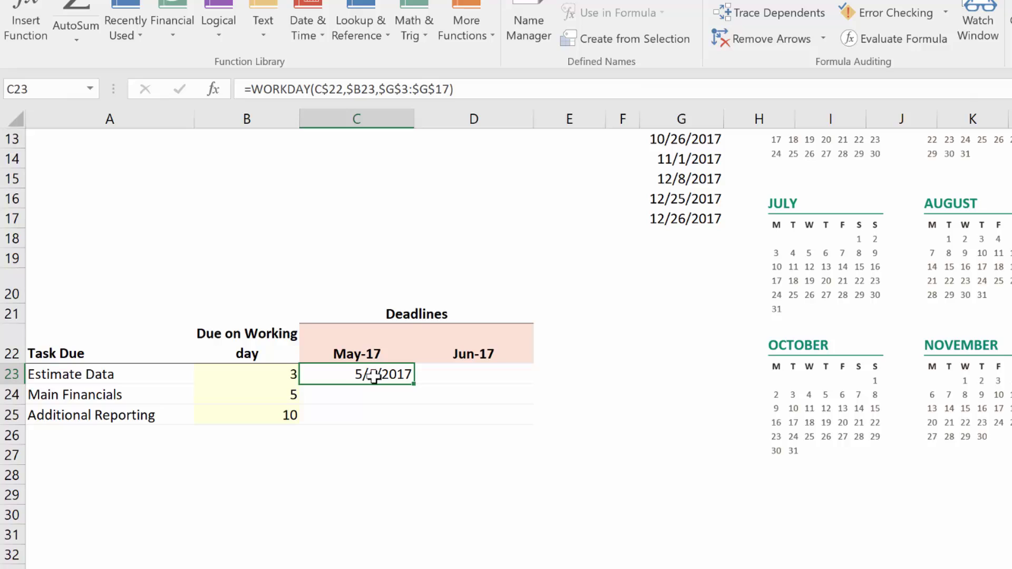
click(370, 354)
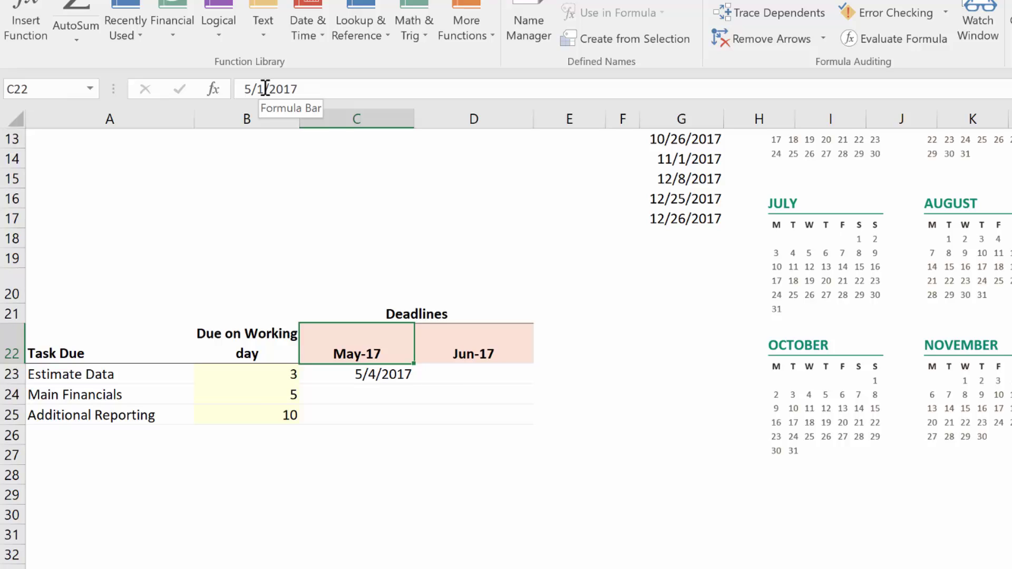
click(379, 375)
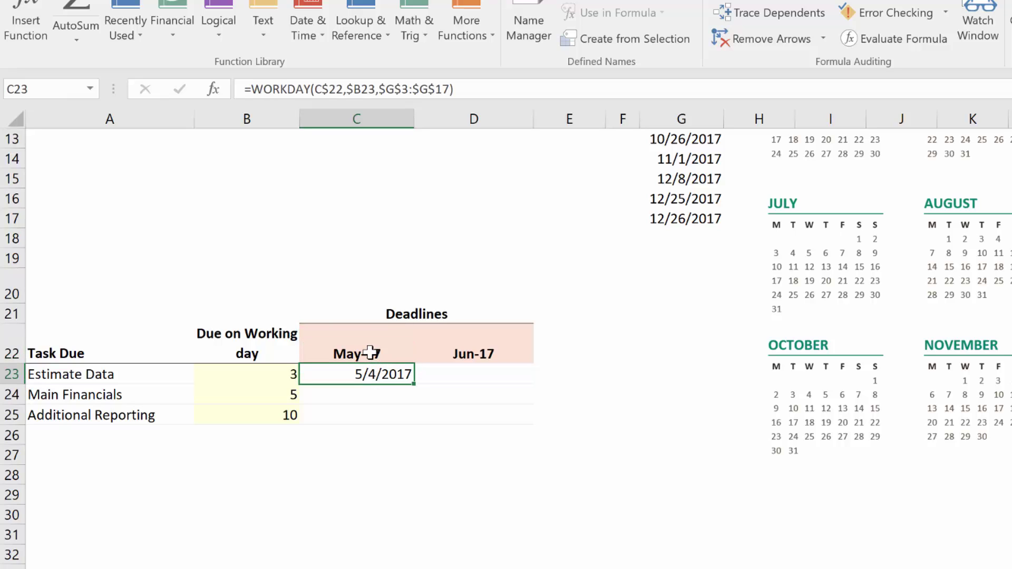
click(370, 352)
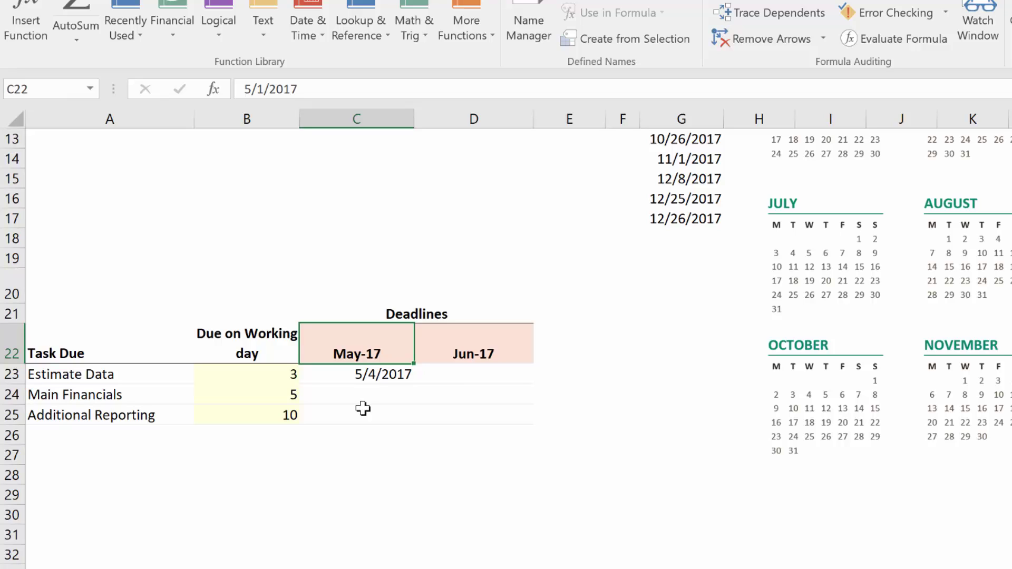
click(361, 376)
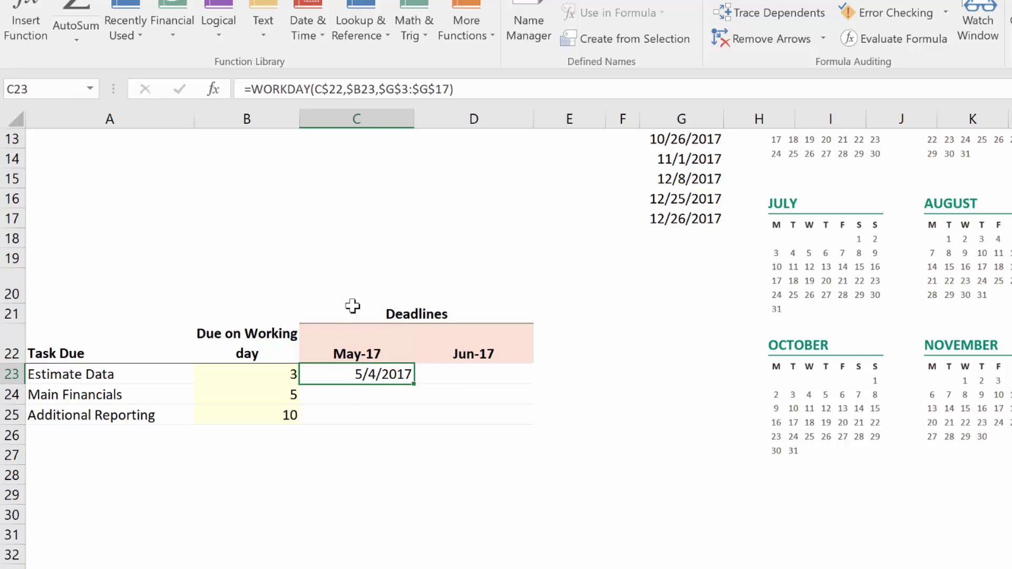
click(344, 92)
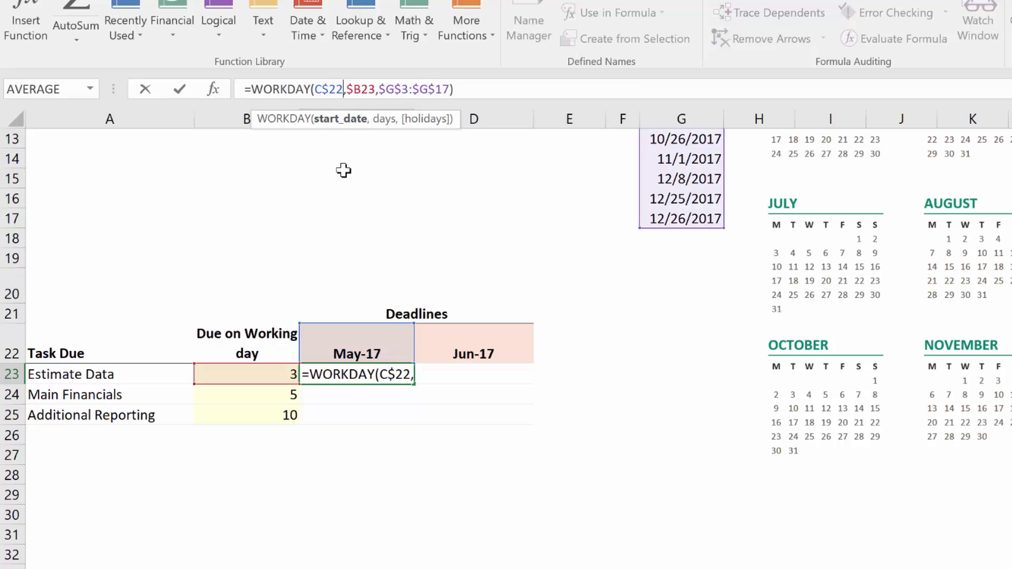
text(-1)
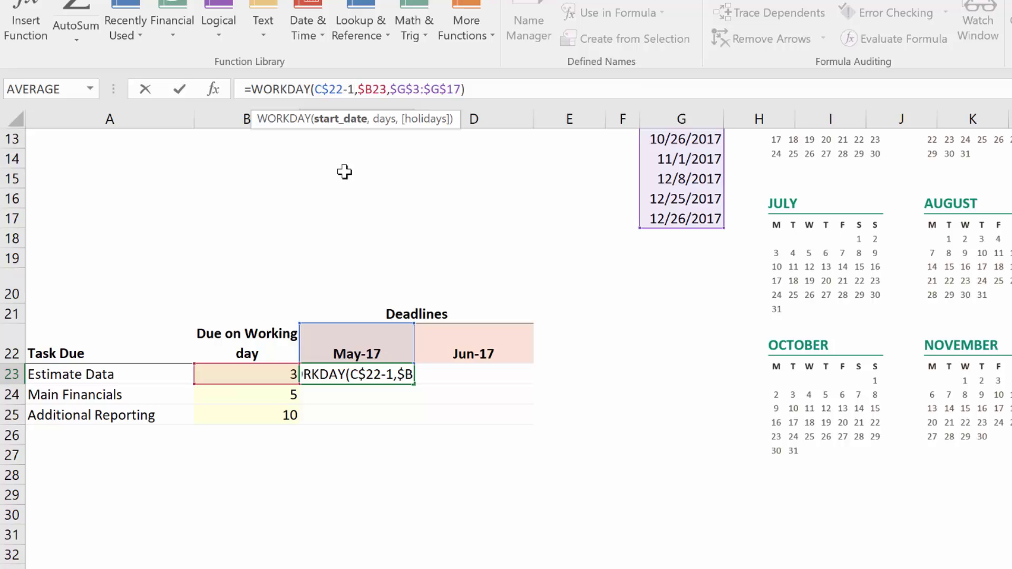
key(ctrl+Return)
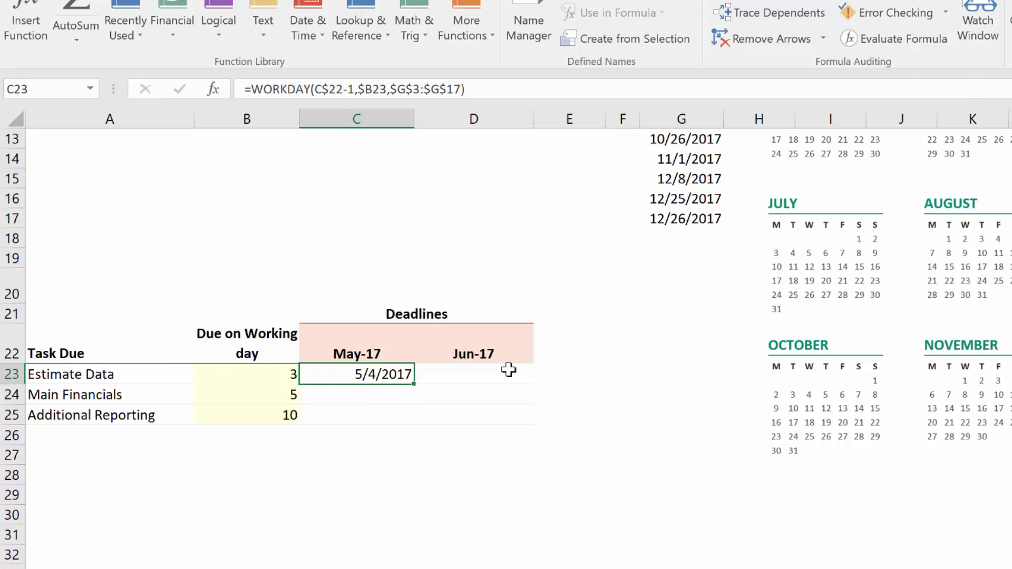
Step: Fill the deadline formula into C23:D25, giving May dates 5/4, 5/8, 5/15 and June 6/6, 6/8, 6/16
scroll(814, 372, up, 2)
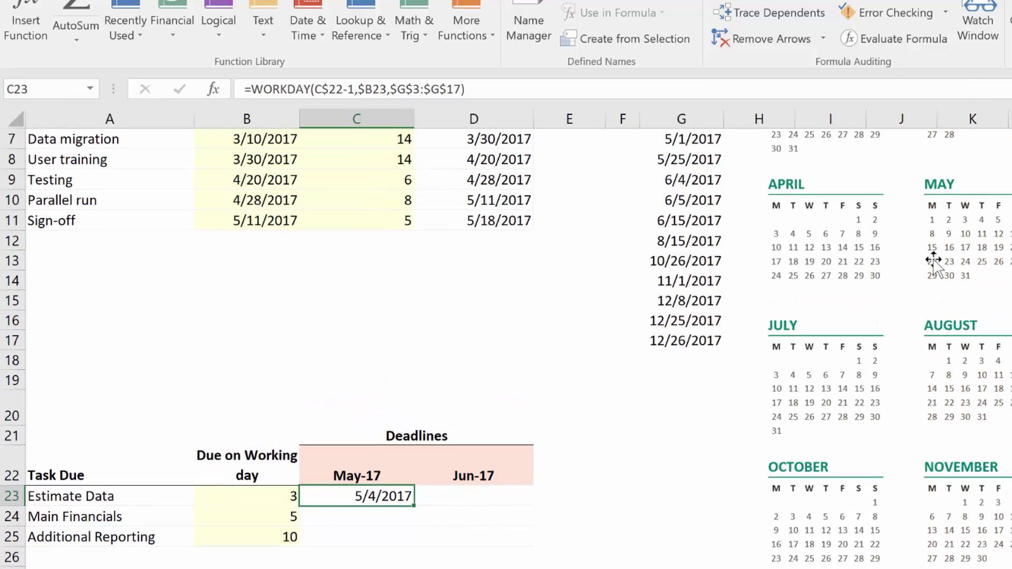
scroll(933, 262, up, 2)
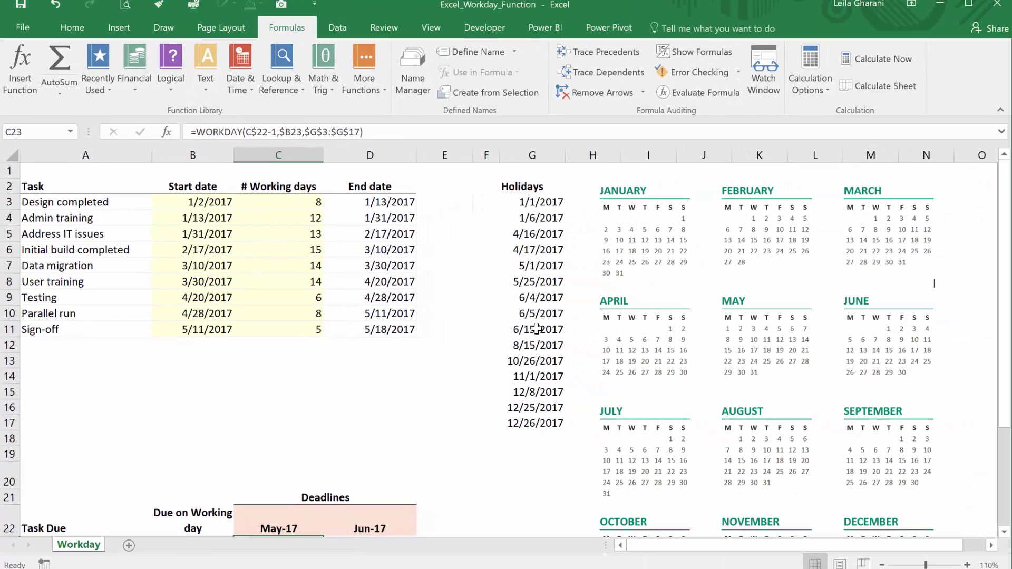
scroll(477, 350, down, 2)
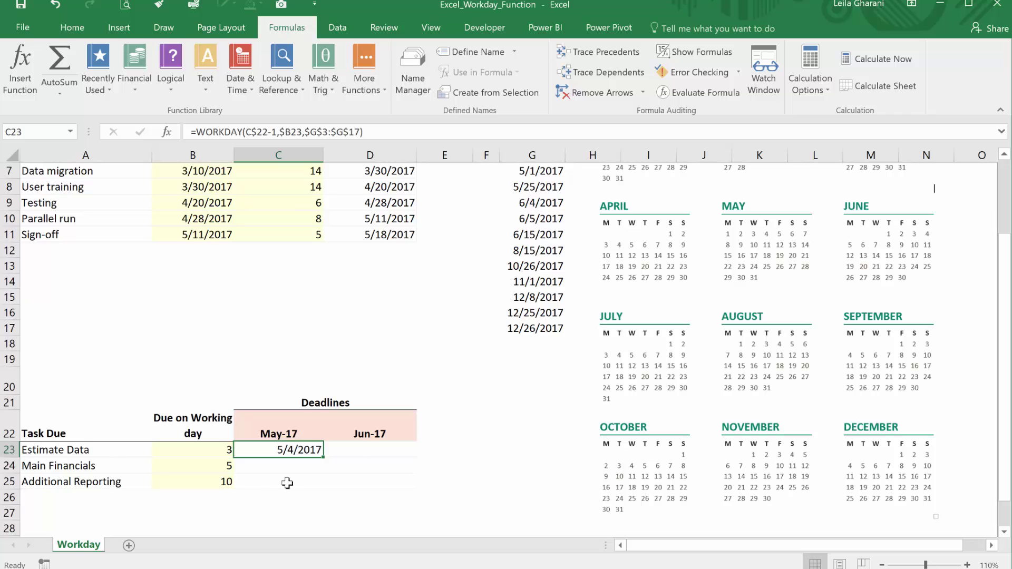
drag(322, 459, 413, 484)
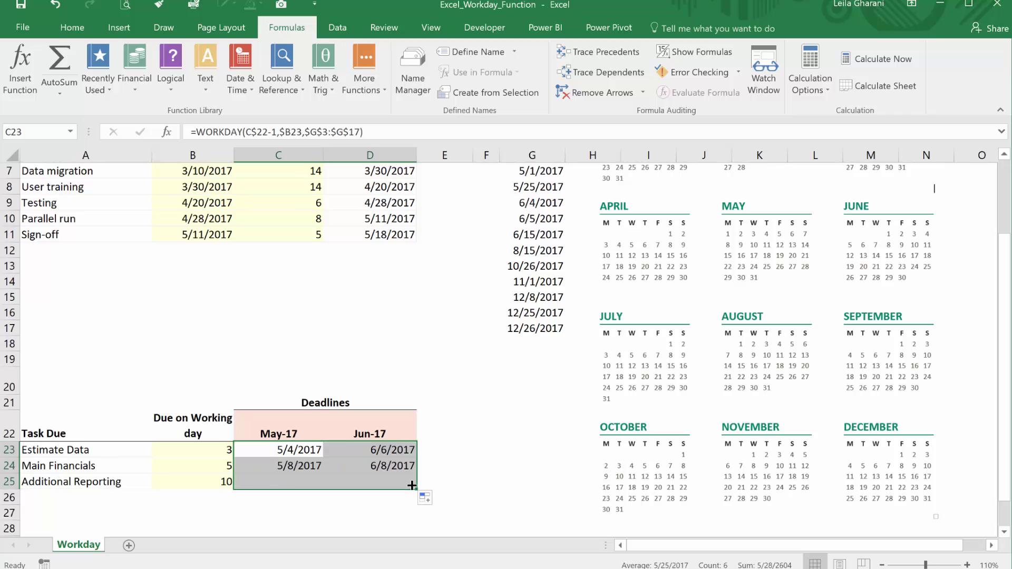
click(295, 469)
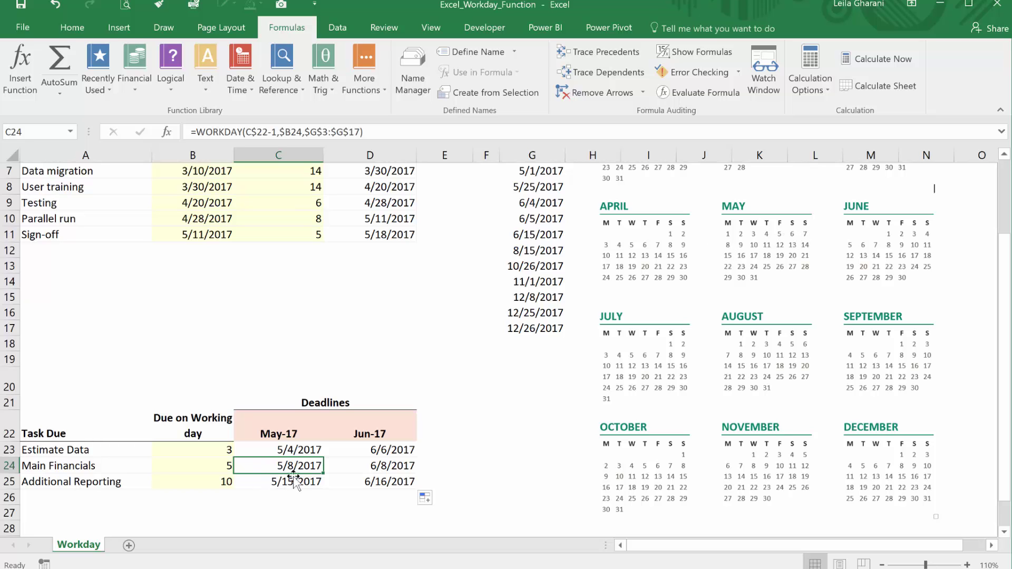
click(362, 480)
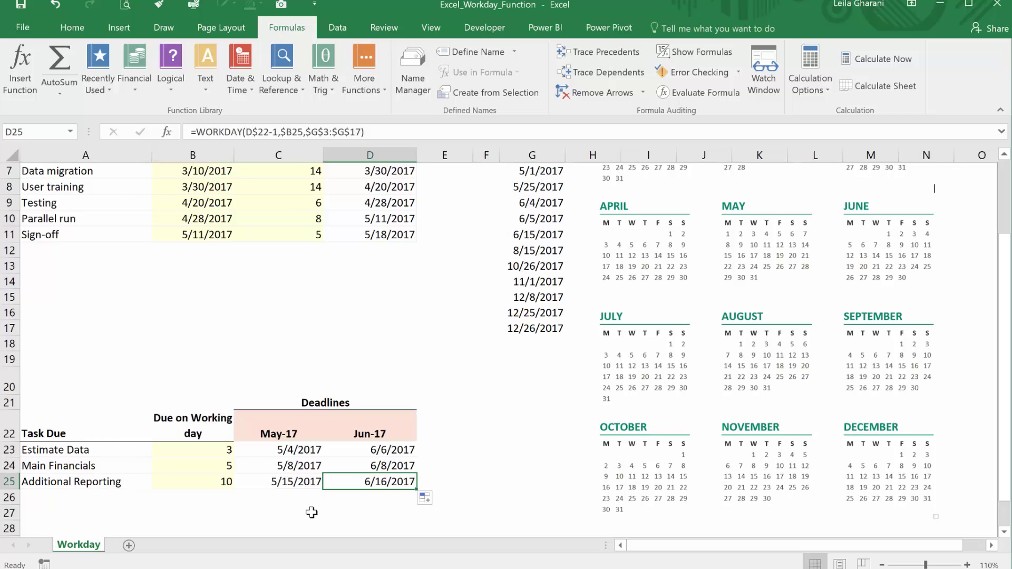
scroll(312, 512, up, 2)
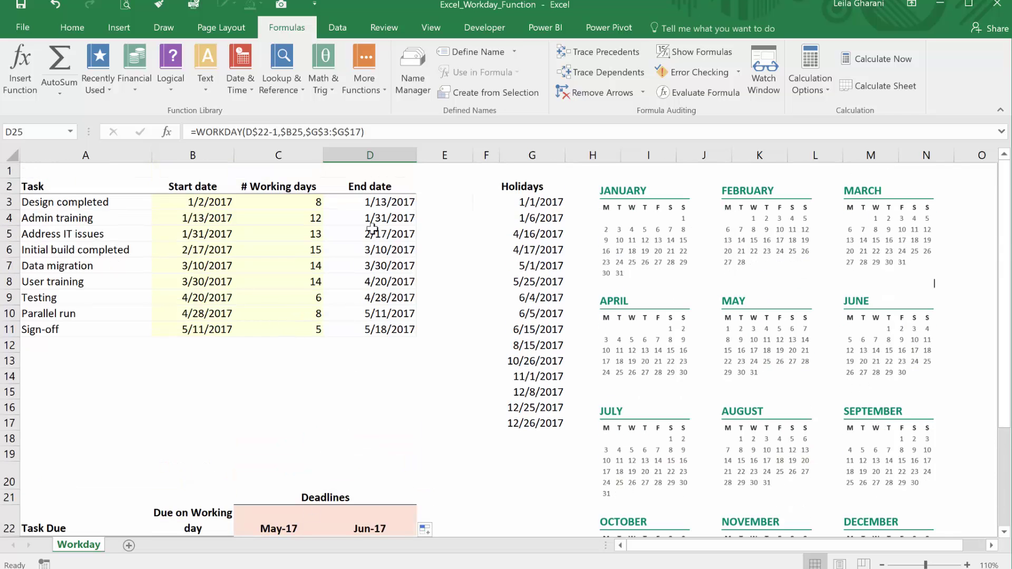
scroll(390, 353, down, 2)
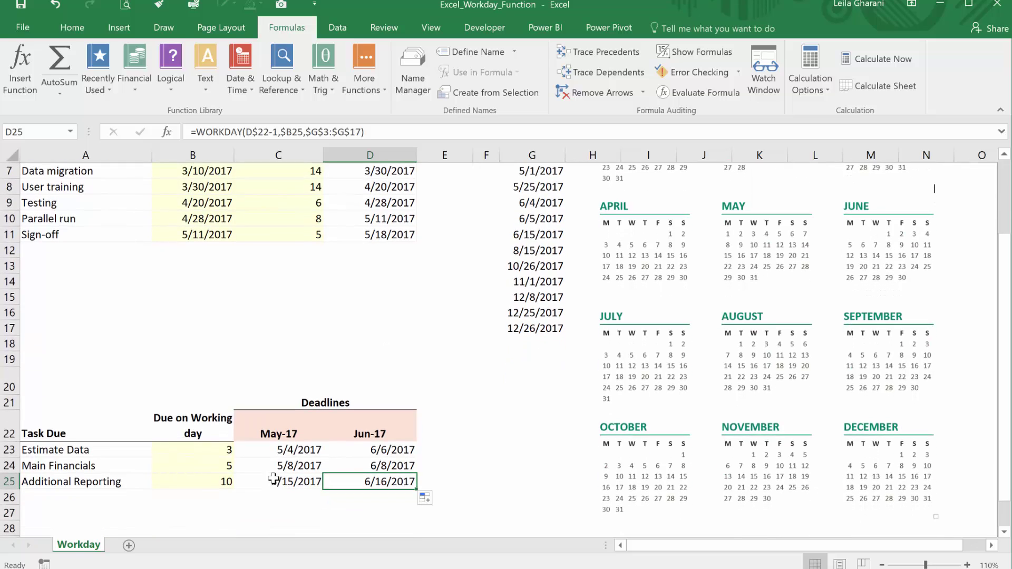